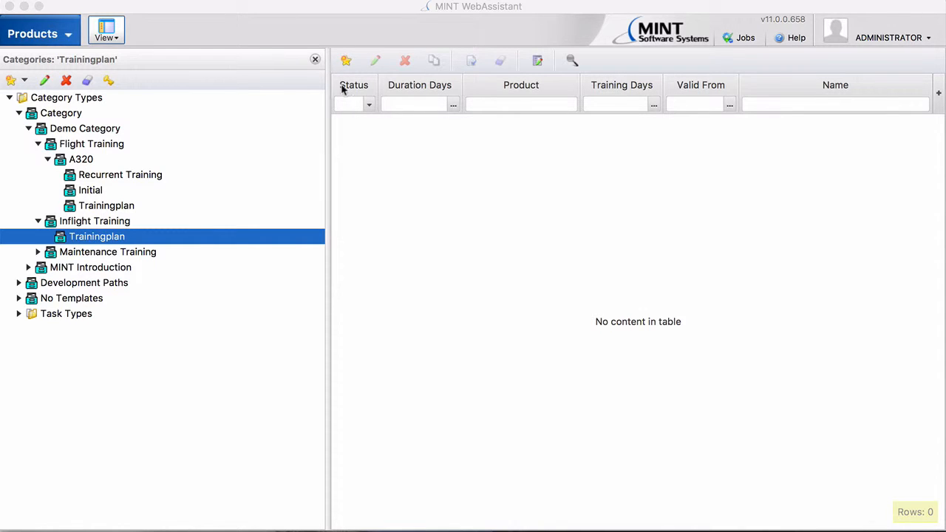
Create a new product in the Inflight Training Trainingplan category and name it Trainingplan.
left_click(346, 60)
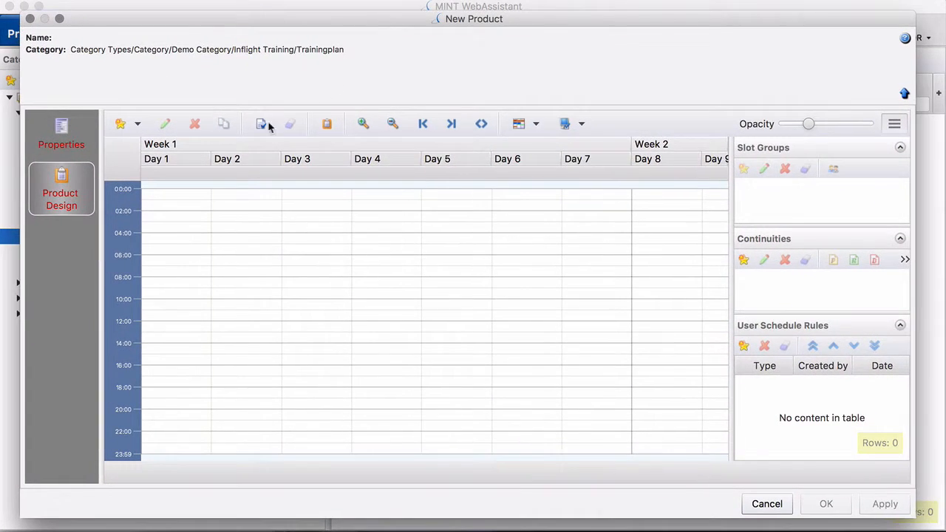
left_click(67, 136)
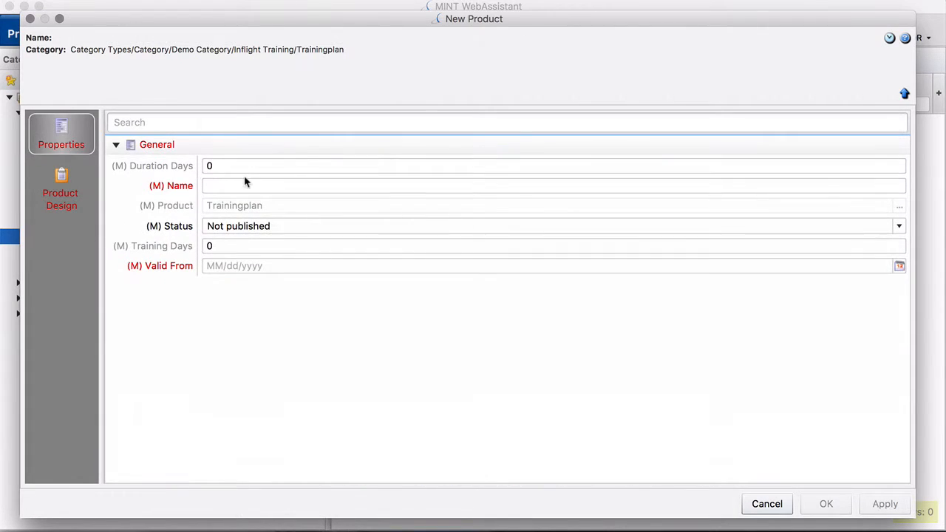
left_click(236, 183)
type("Trainingplan")
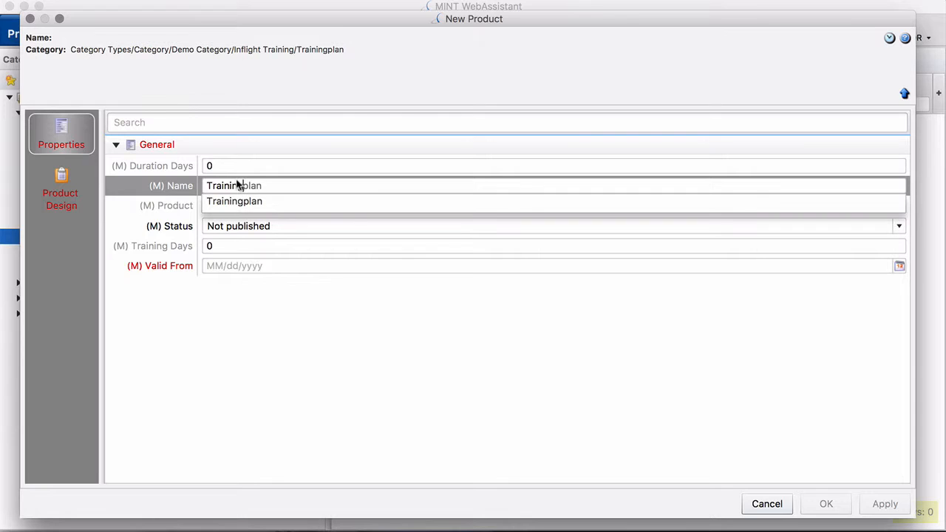
left_click(237, 202)
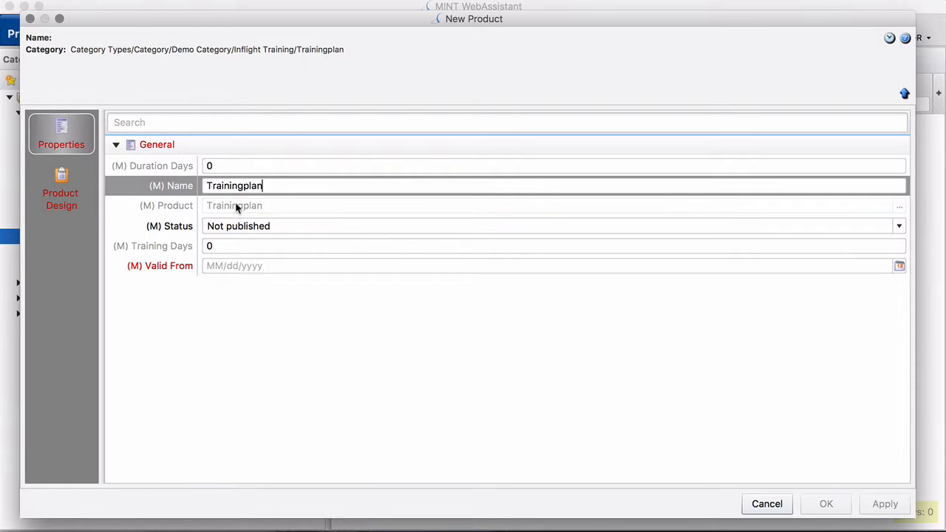
Set the new product's Valid From date to 12/01/2014.
left_click(236, 269)
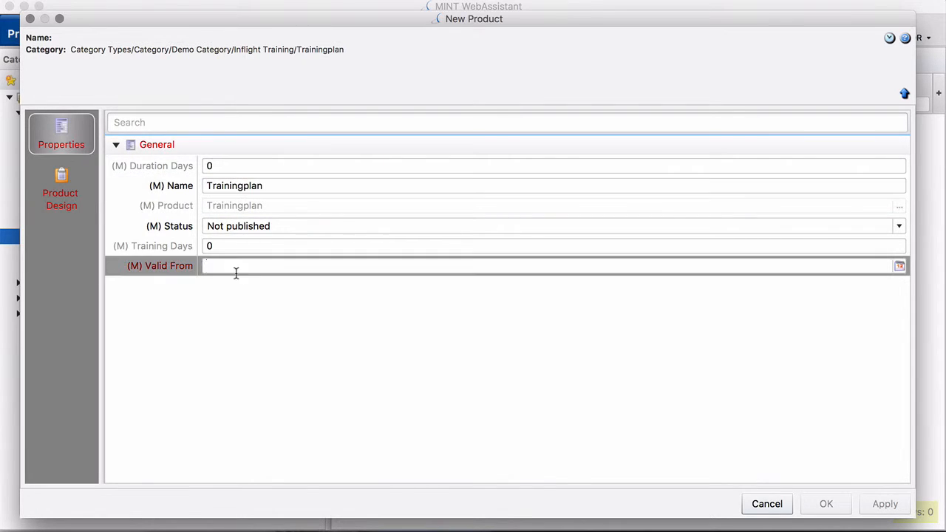
left_click(899, 267)
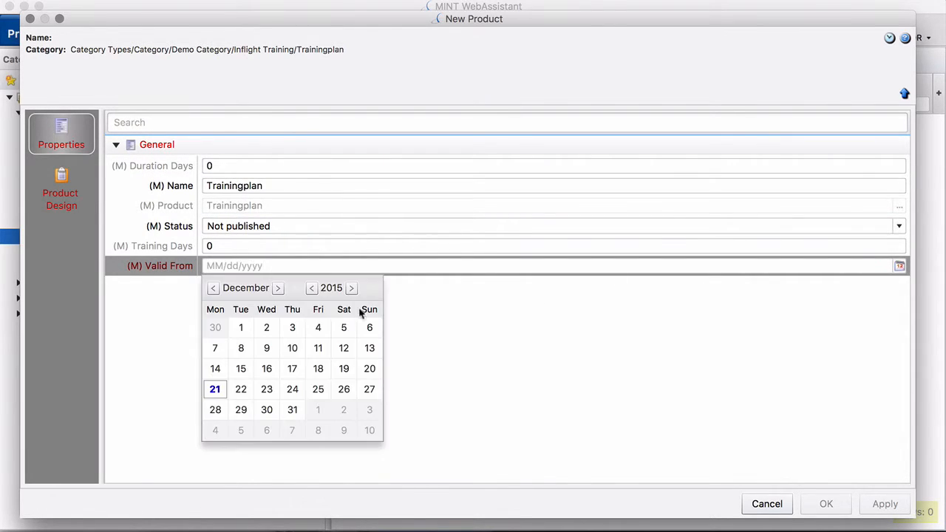
left_click(311, 288)
left_click(215, 328)
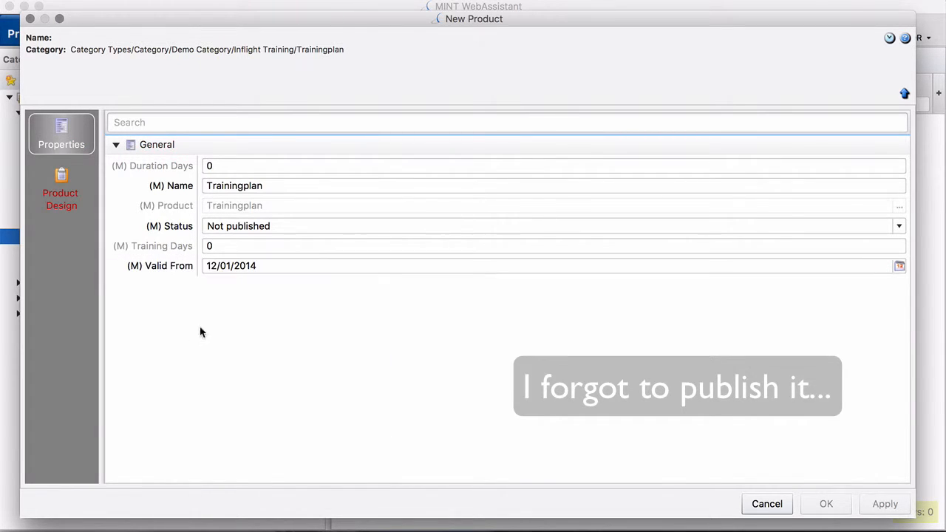
Add an event on Day 1 from 08:00 to 16:00 in the product design and name it Training.
left_click(65, 190)
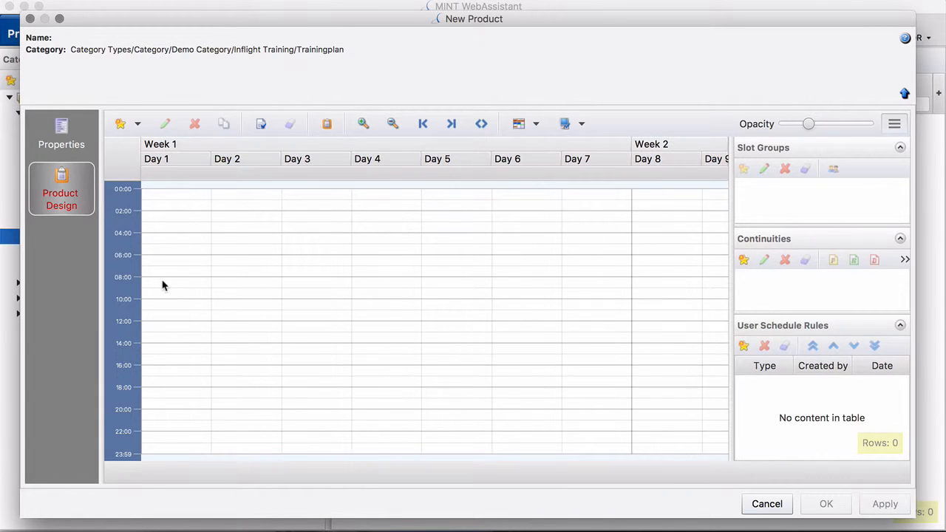
left_click_drag(151, 277, 173, 364)
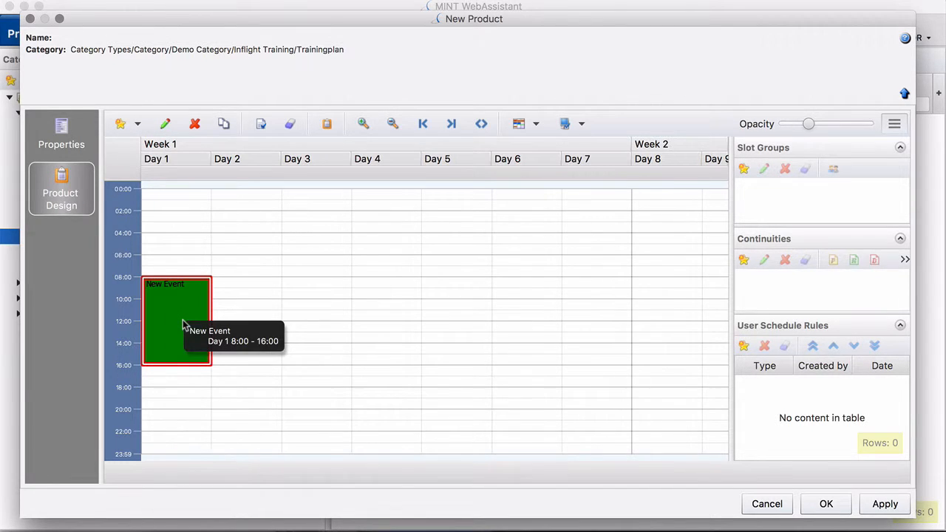
double_click(182, 319)
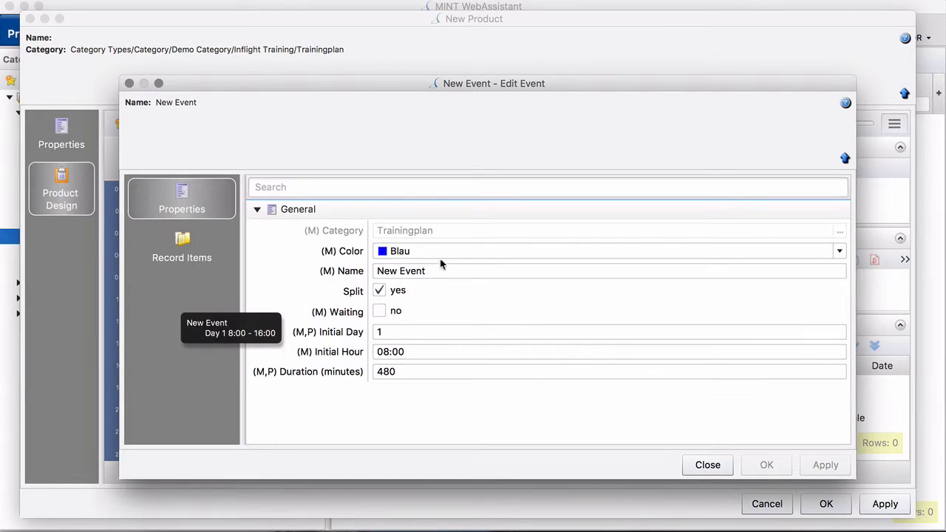
left_click(433, 270)
type("Training")
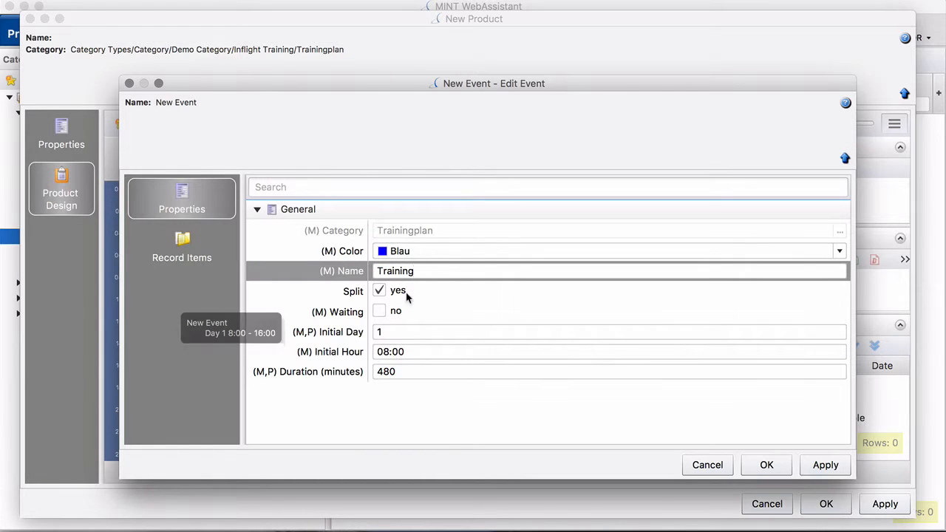
left_click(766, 465)
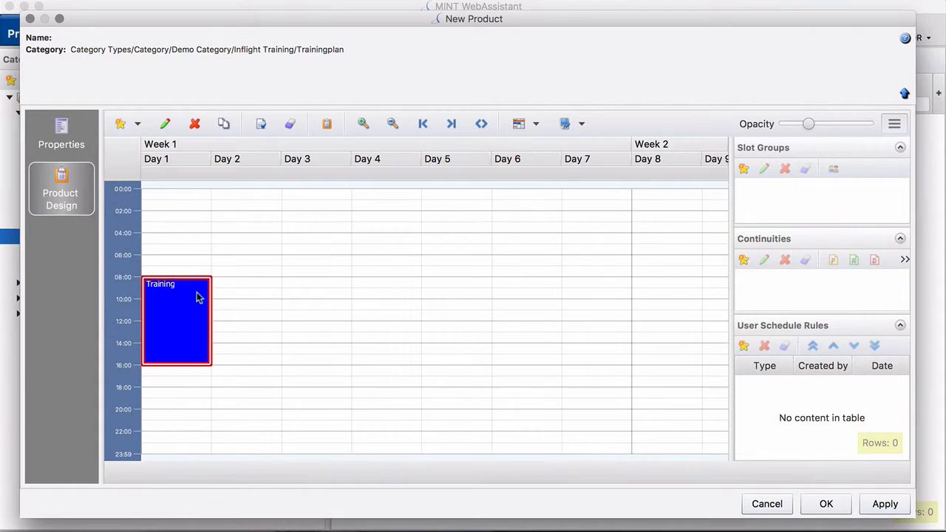
Copy the Day 1 Training event to Day 2, starting at 08:00.
right_click(198, 297)
left_click(225, 371)
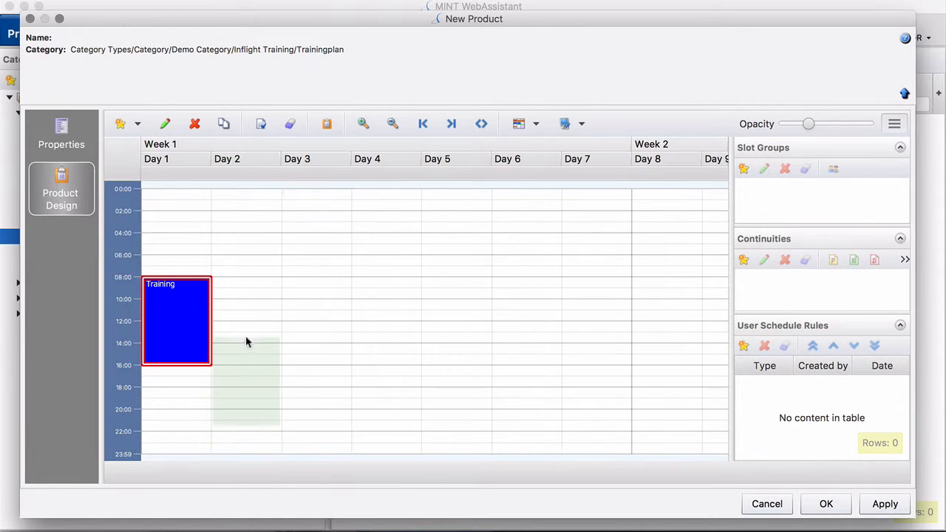
left_click(241, 277)
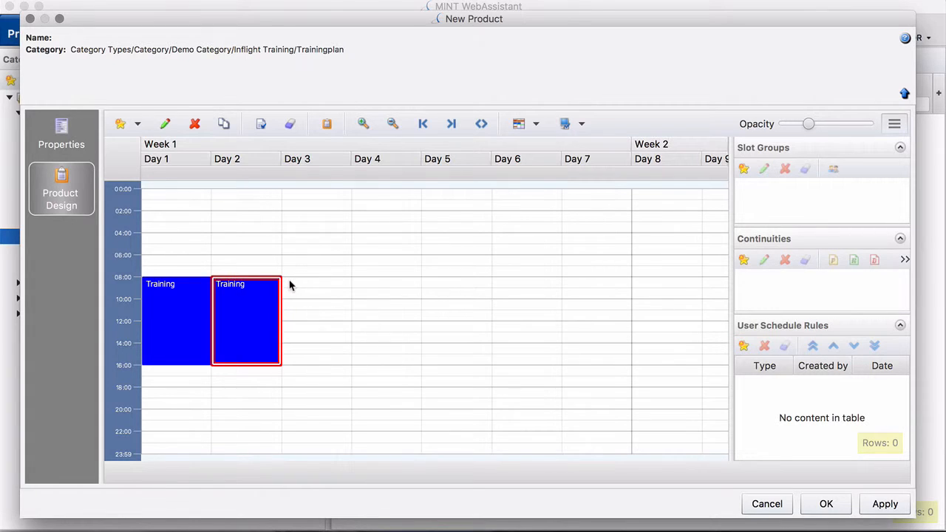
Add a Day 3 event from 08:00 to 16:00, name it CRM and give it a pale yellow color.
left_click(289, 285)
left_click_drag(289, 280, 331, 366)
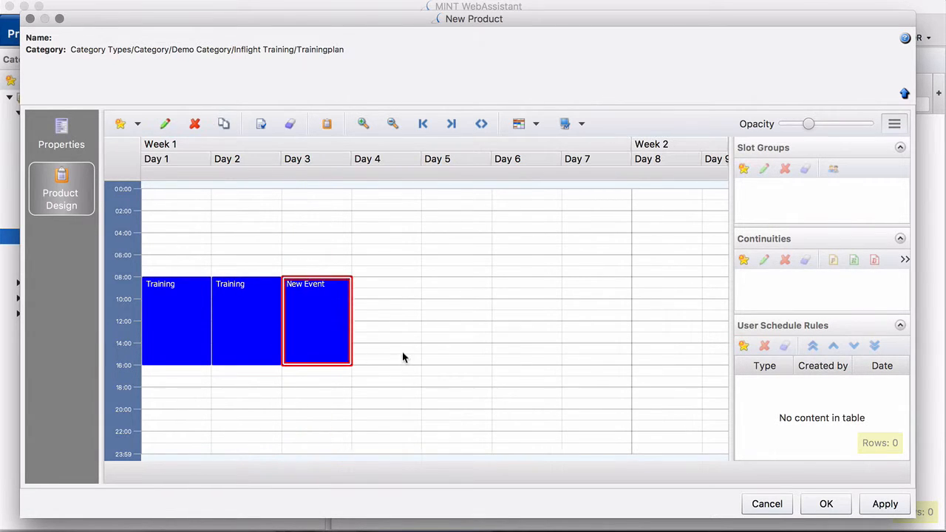
double_click(334, 323)
triple_click(434, 271)
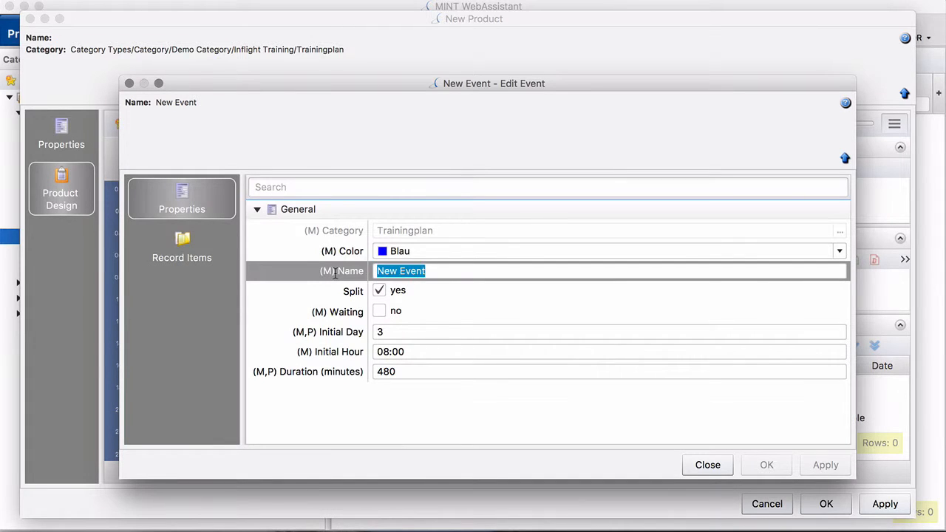
type("CPM")
left_click(410, 251)
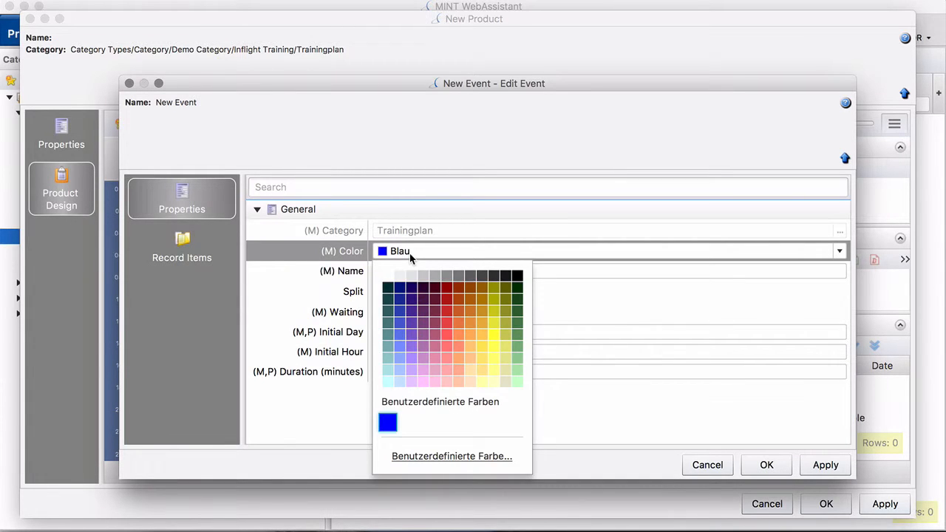
left_click(482, 380)
left_click(771, 473)
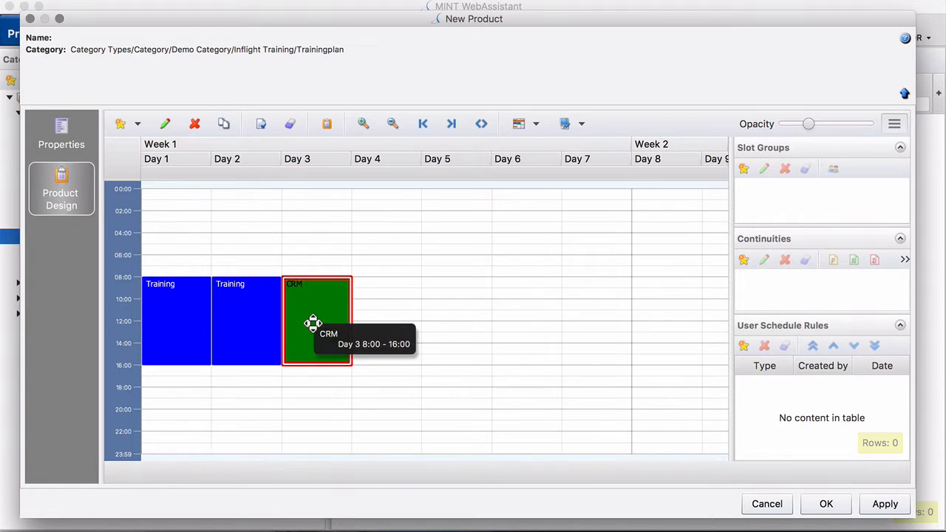
Start a slot group for all three events with role Classroom, type Device & Facility and a slots quantity of 1.
left_click_drag(375, 385, 190, 327)
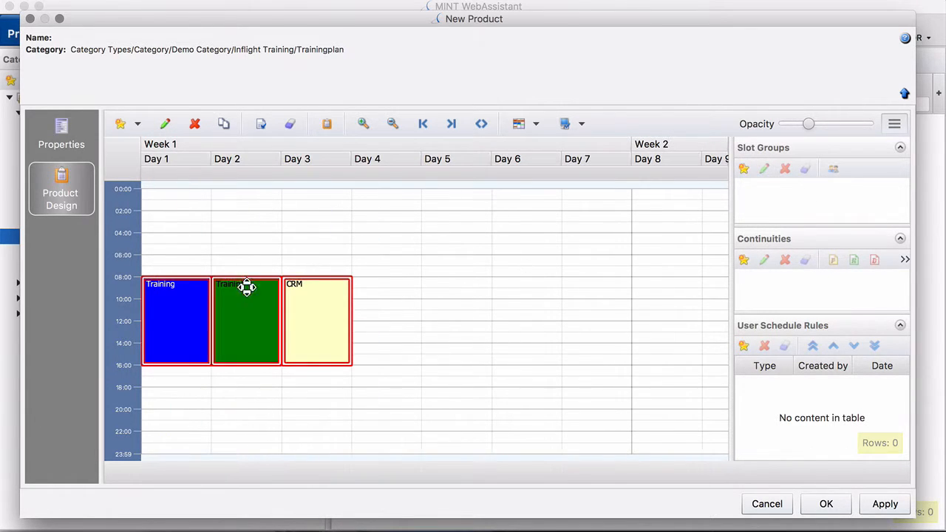
right_click(300, 304)
mouse_move(318, 314)
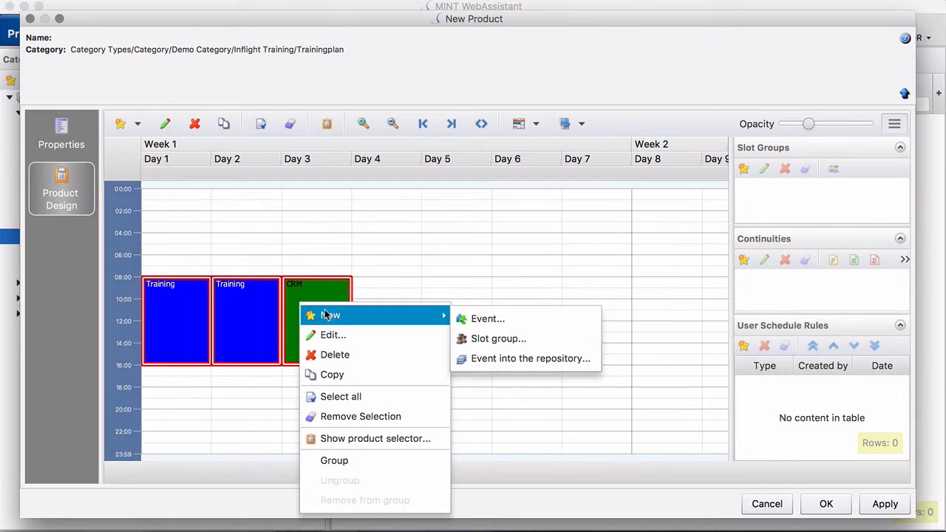
left_click(492, 349)
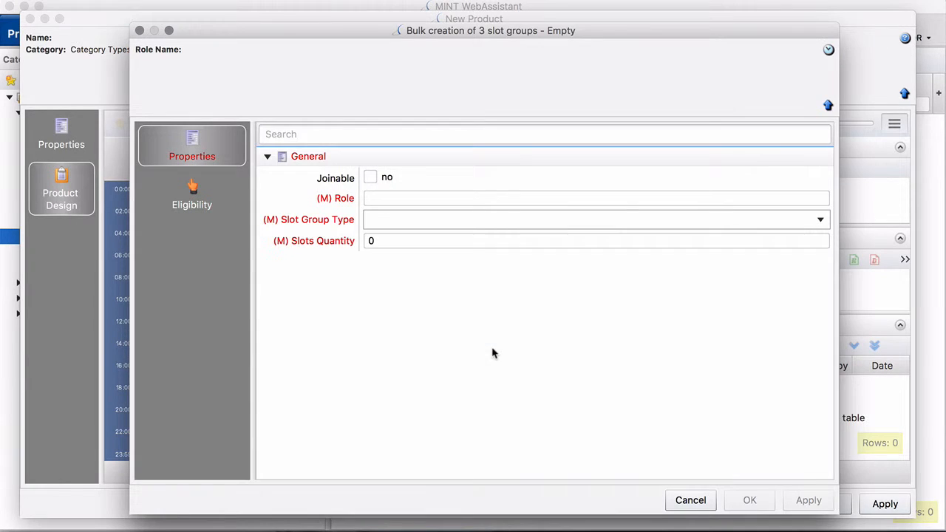
left_click(367, 198)
type("Classr")
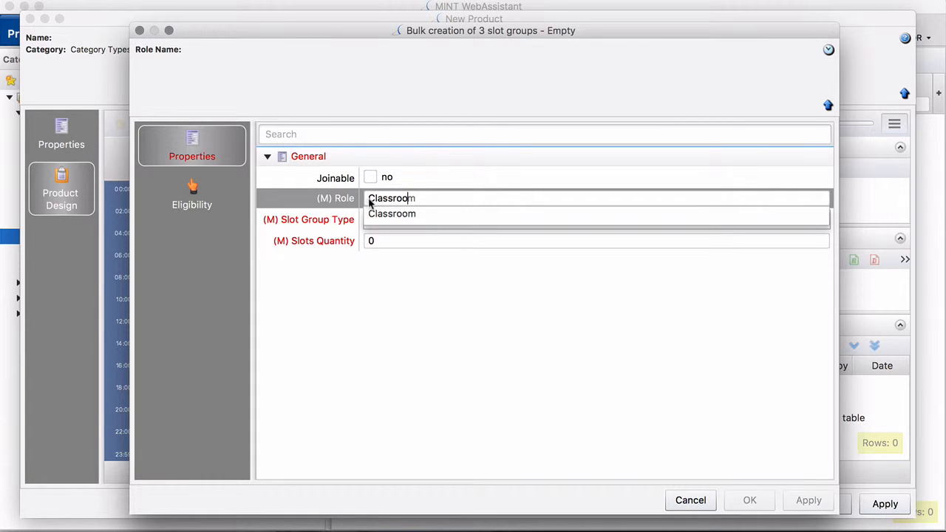
type("oo")
left_click(373, 215)
left_click(371, 227)
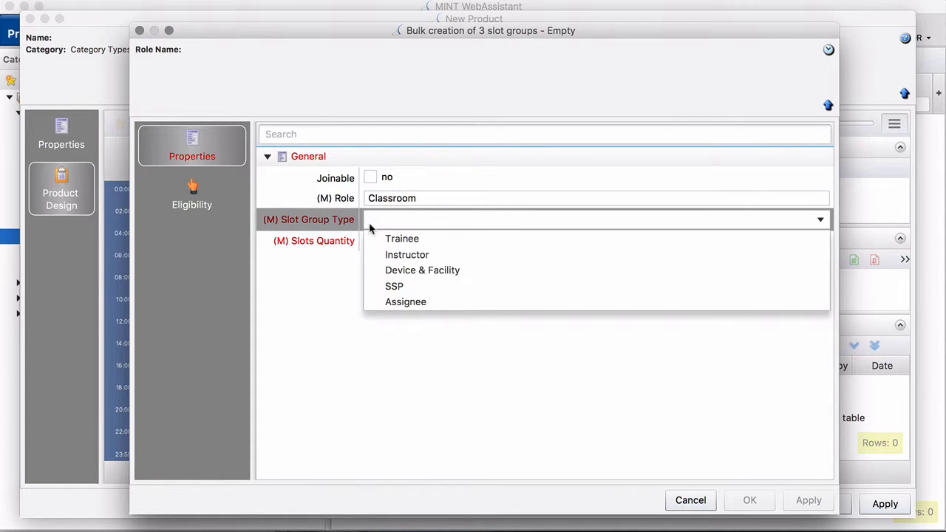
left_click(402, 272)
left_click_drag(374, 240, 363, 241)
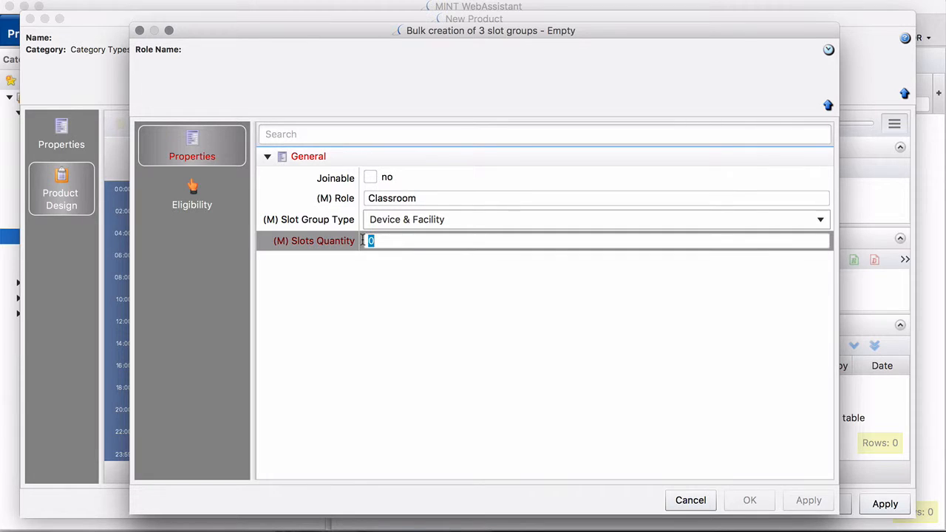
type("1")
Make the Classroom record item under the general facilities and devices qualifications the slot groups' eligibility criterion, and create the groups.
left_click(203, 201)
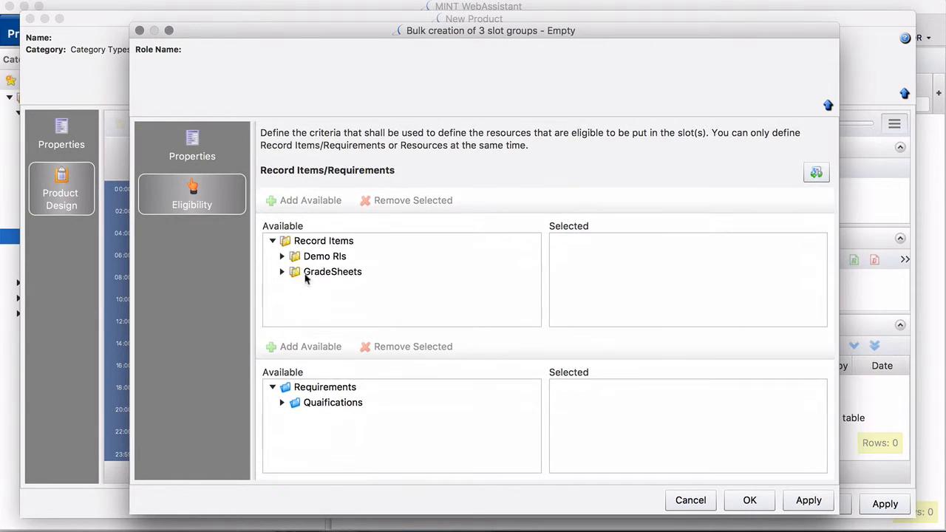
left_click(282, 256)
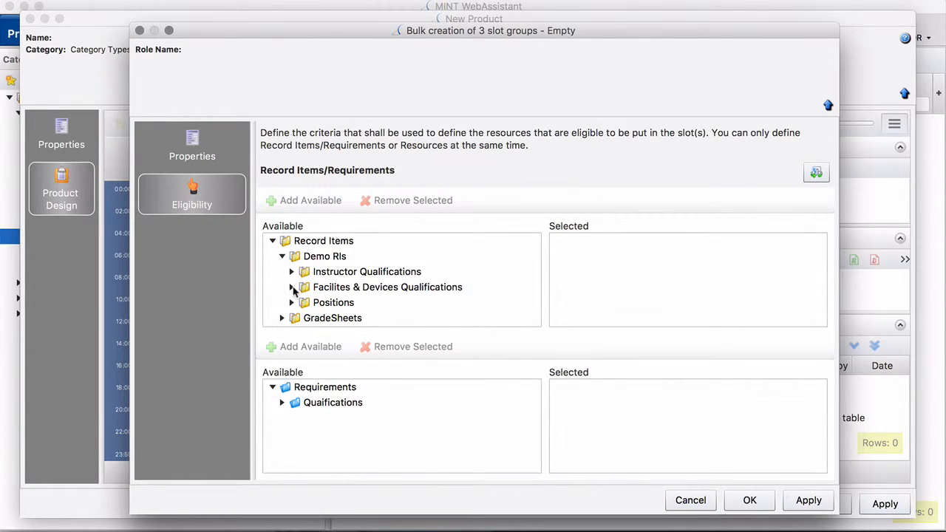
left_click(292, 288)
left_click(302, 303)
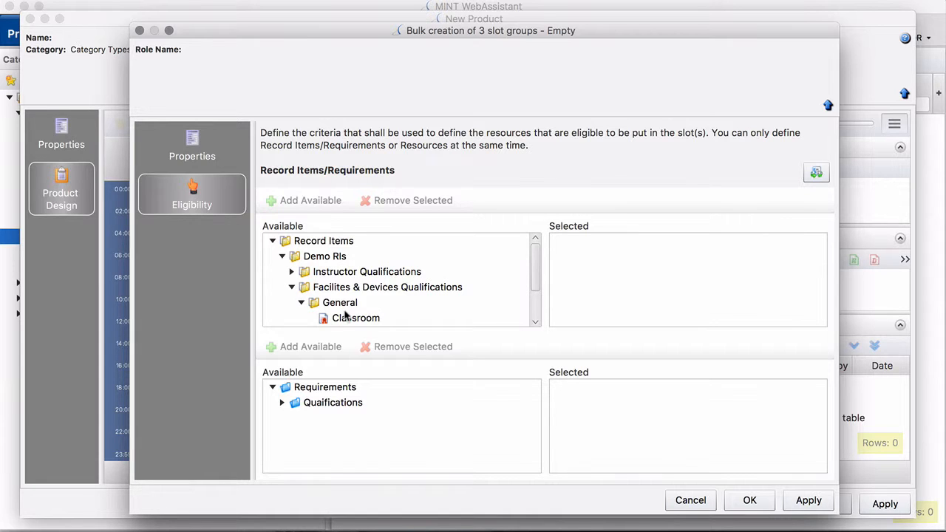
left_click_drag(348, 319, 646, 299)
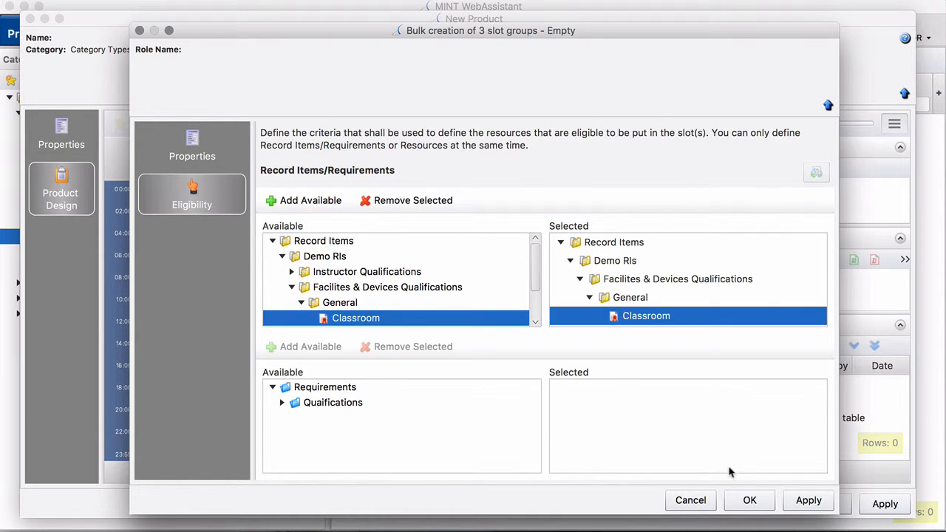
left_click(749, 500)
left_click(472, 341)
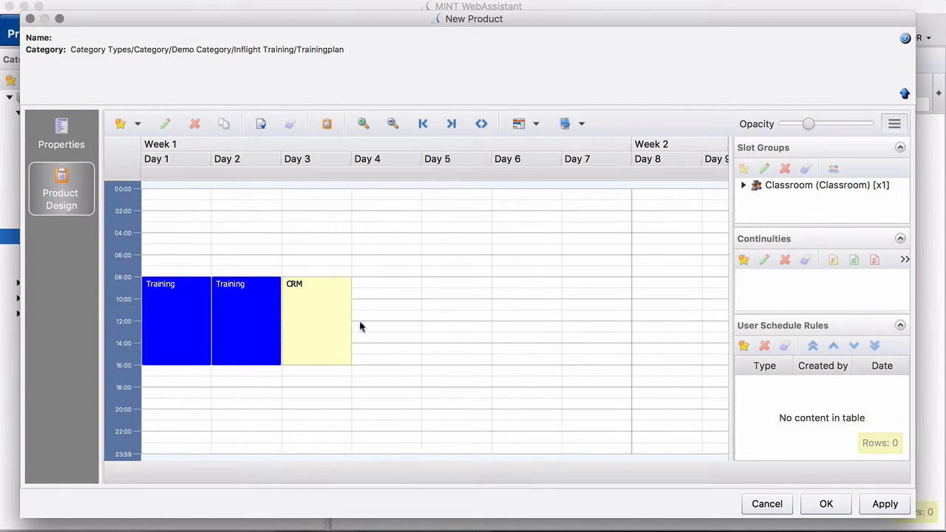
Make the CRM event's Classroom slot group joinable.
left_click(332, 317)
left_click(744, 187)
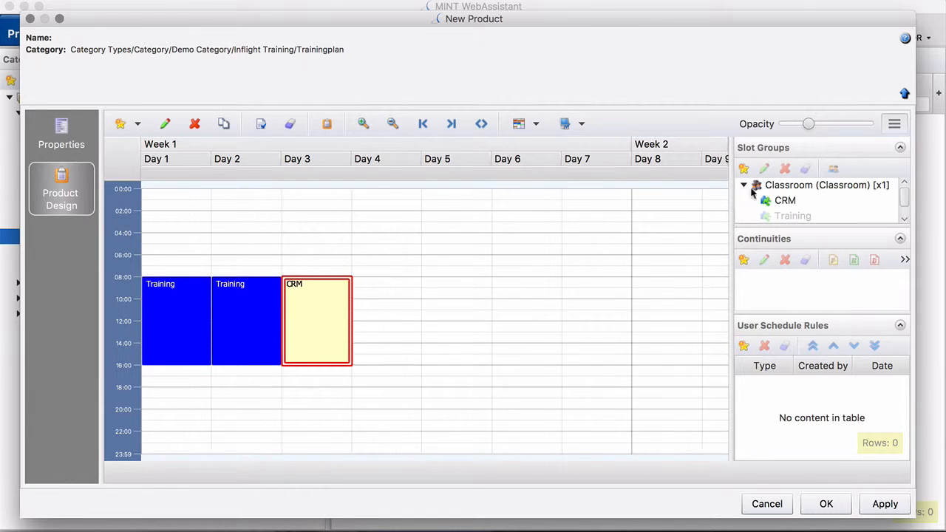
double_click(785, 205)
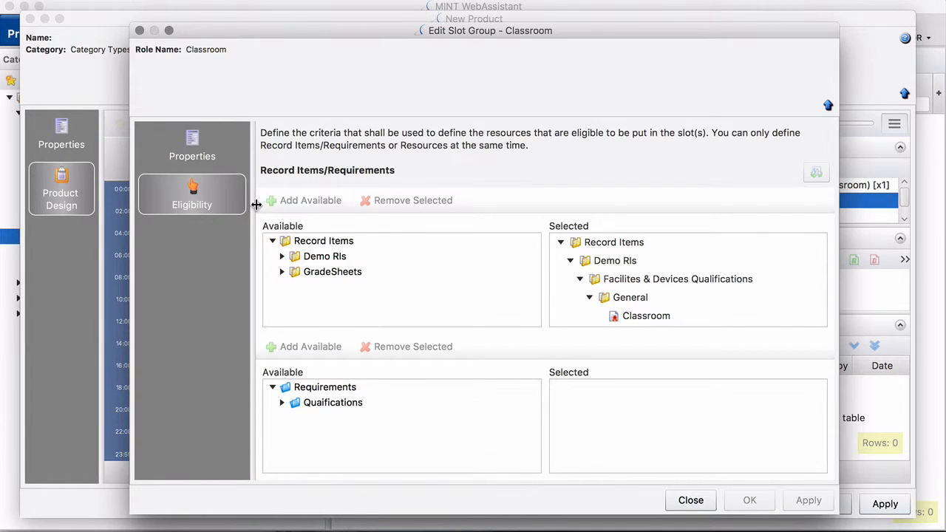
left_click(198, 152)
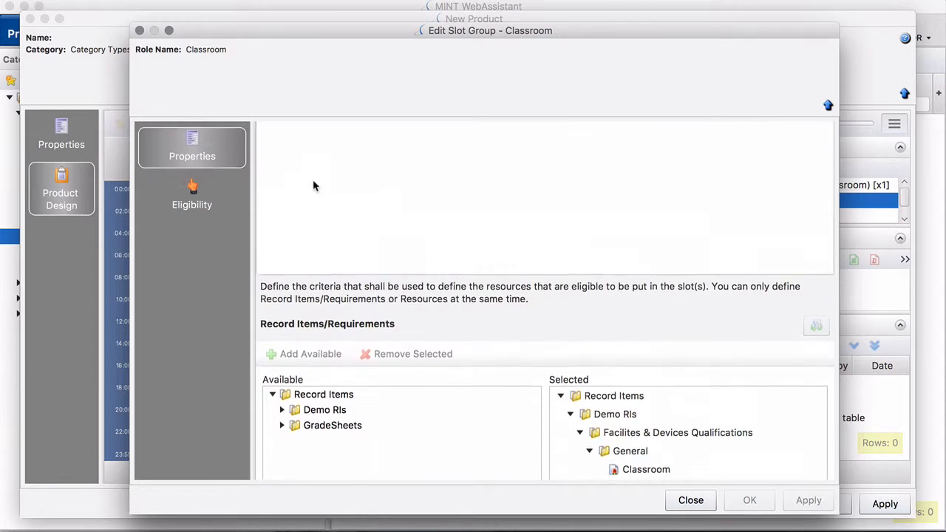
left_click(370, 178)
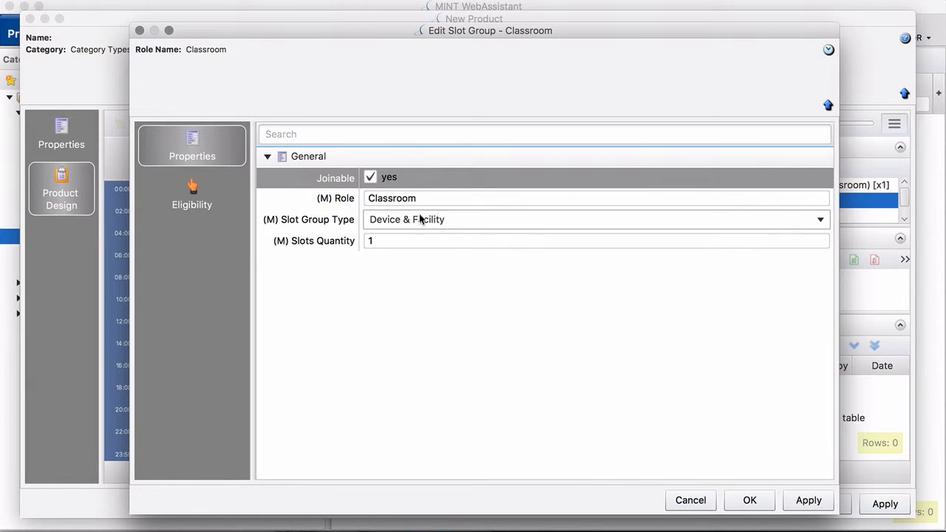
left_click(749, 502)
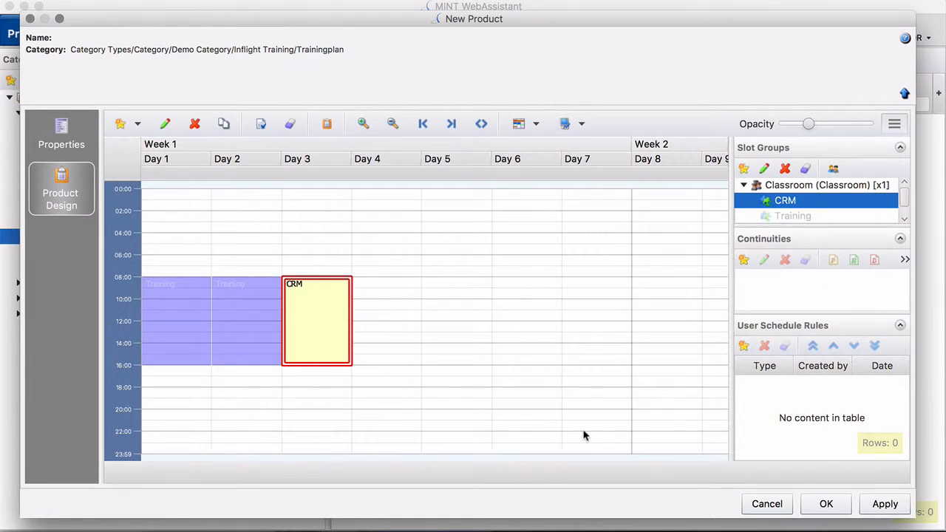
left_click(486, 392)
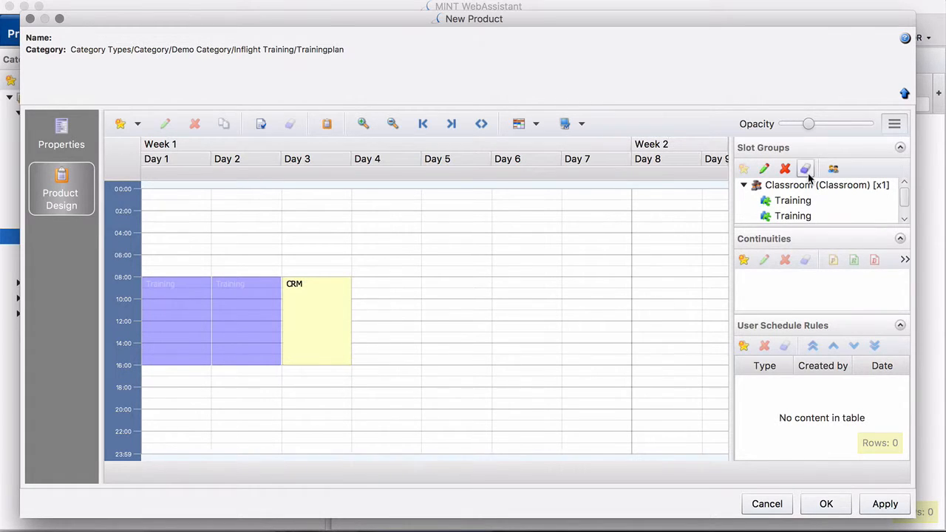
Start a slot group for both Training events with role Inflight Instructor, type Instructor and a slots quantity of 1.
left_click_drag(266, 380, 180, 321)
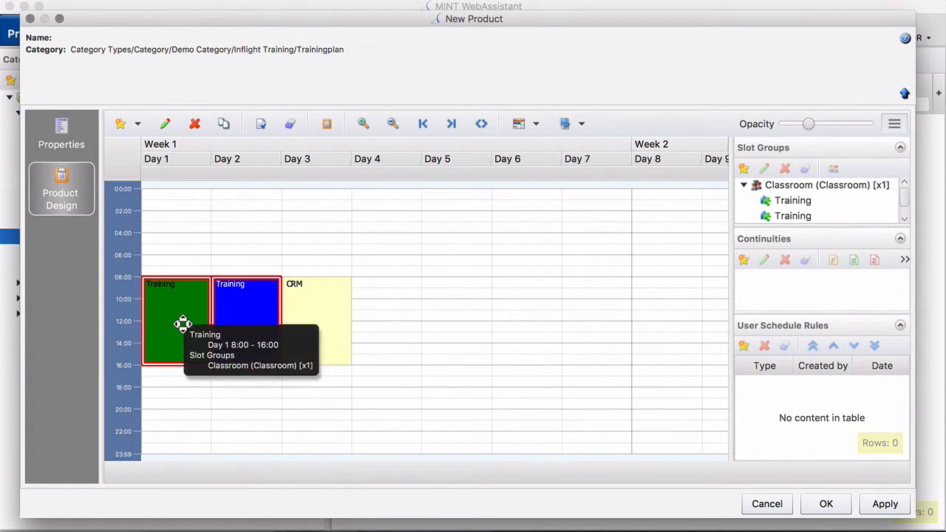
right_click(183, 325)
mouse_move(222, 337)
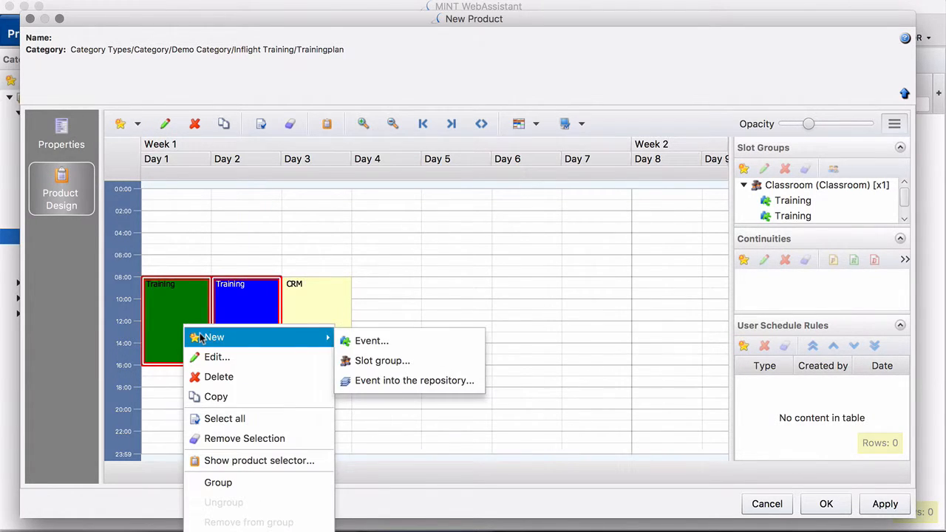
left_click(375, 360)
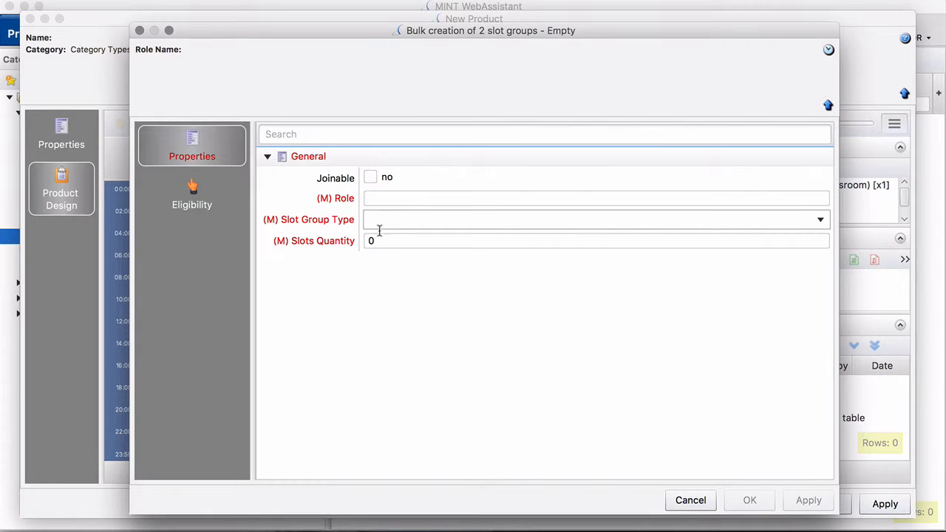
left_click(374, 197)
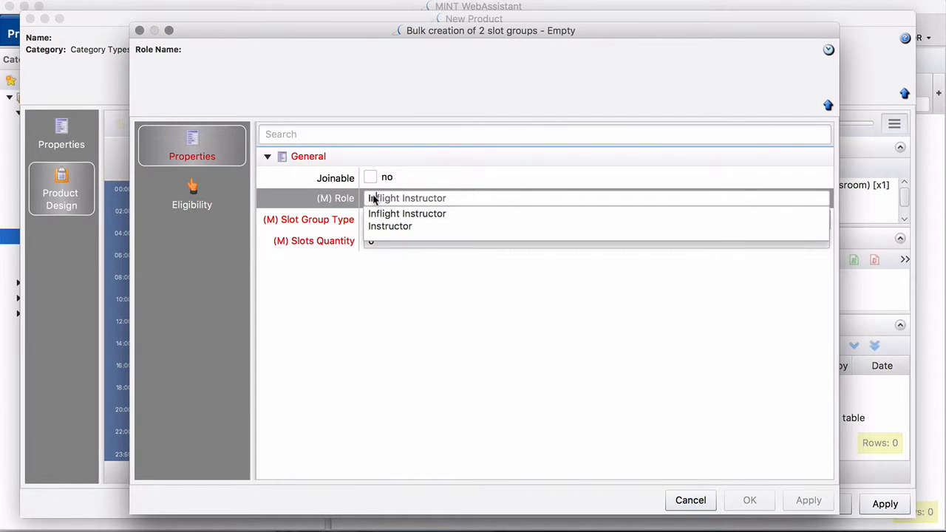
left_click(381, 214)
left_click(379, 224)
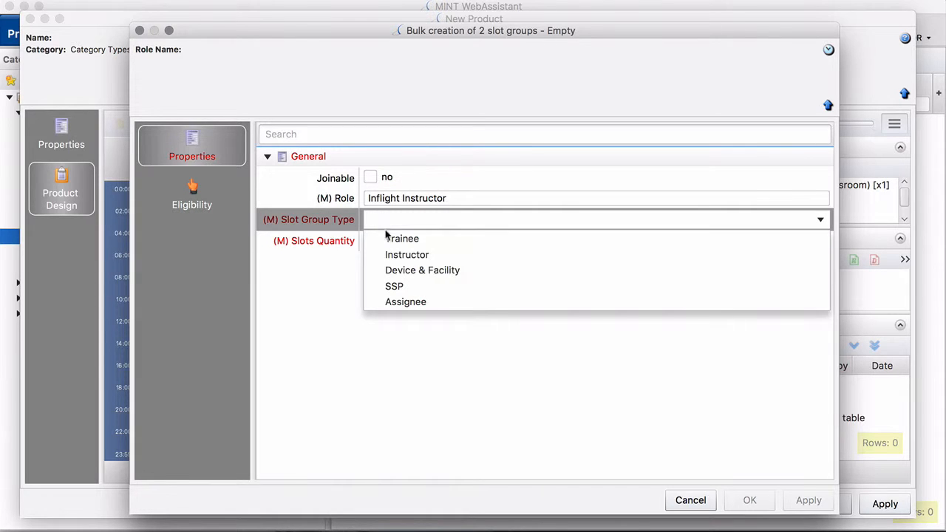
left_click(387, 253)
left_click(372, 245)
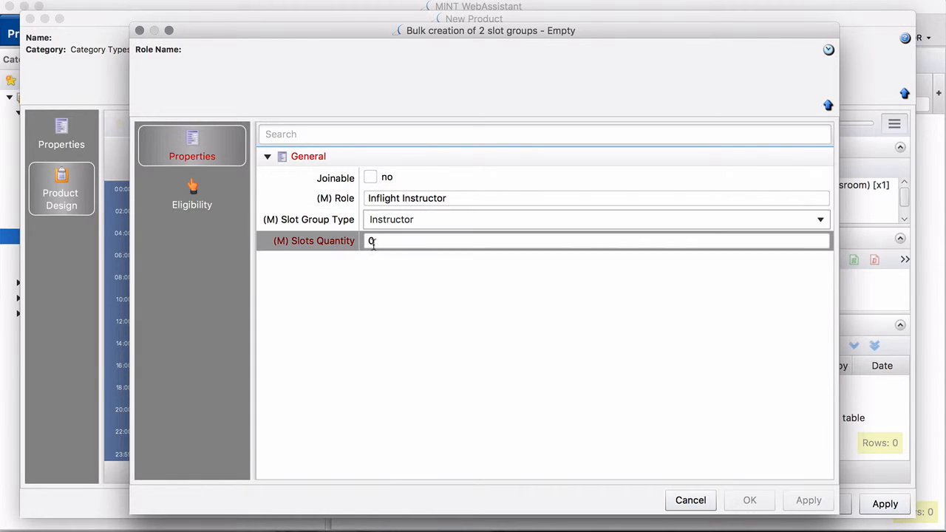
type("1")
Make the Inflight Instructor record item under the A320 instructor qualifications the slot groups' eligibility criterion, and create the groups.
left_click(193, 196)
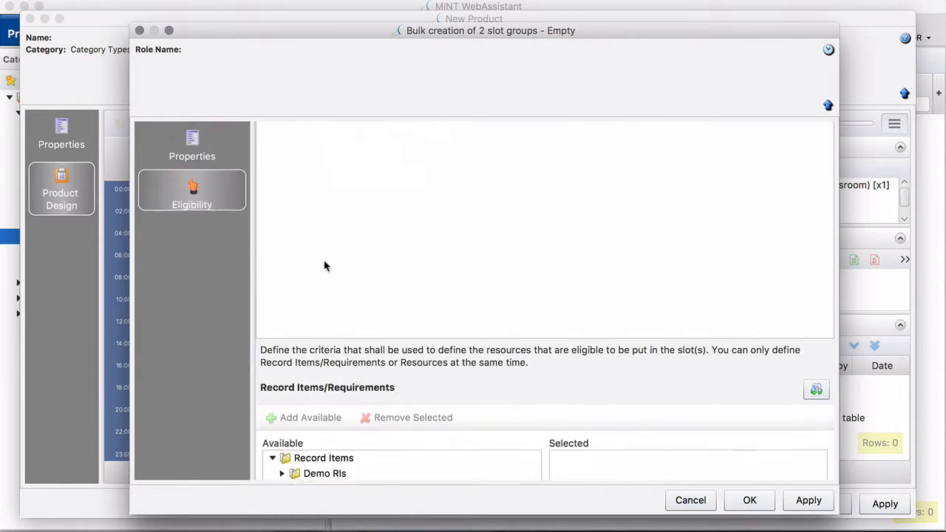
left_click(282, 256)
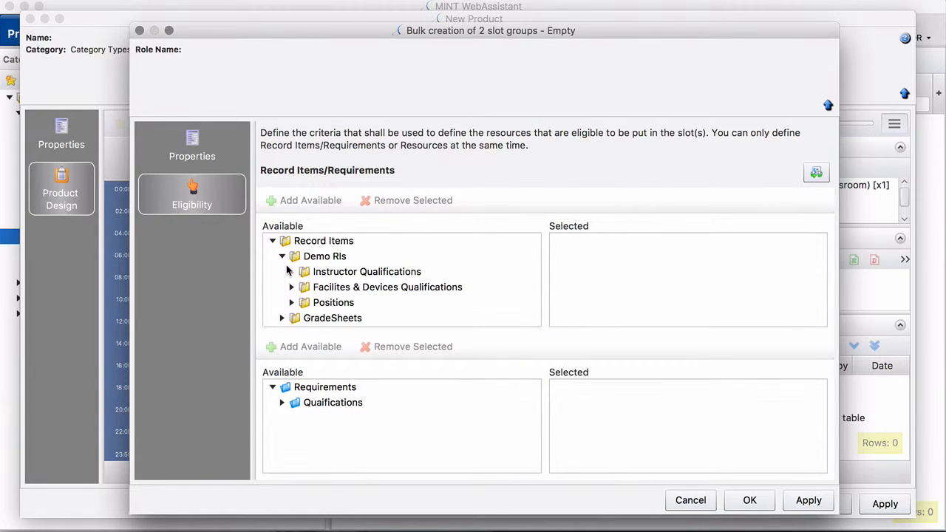
left_click(292, 272)
left_click(301, 287)
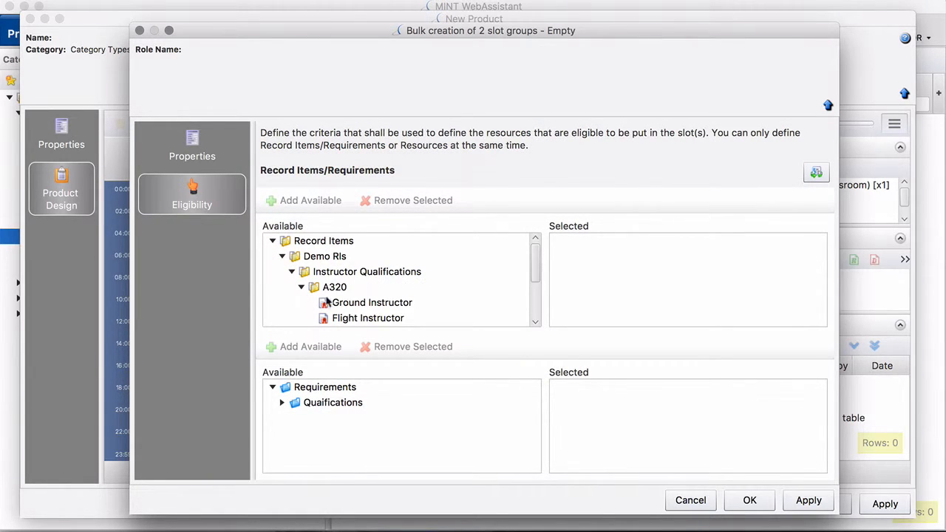
left_click_drag(536, 259, 536, 275)
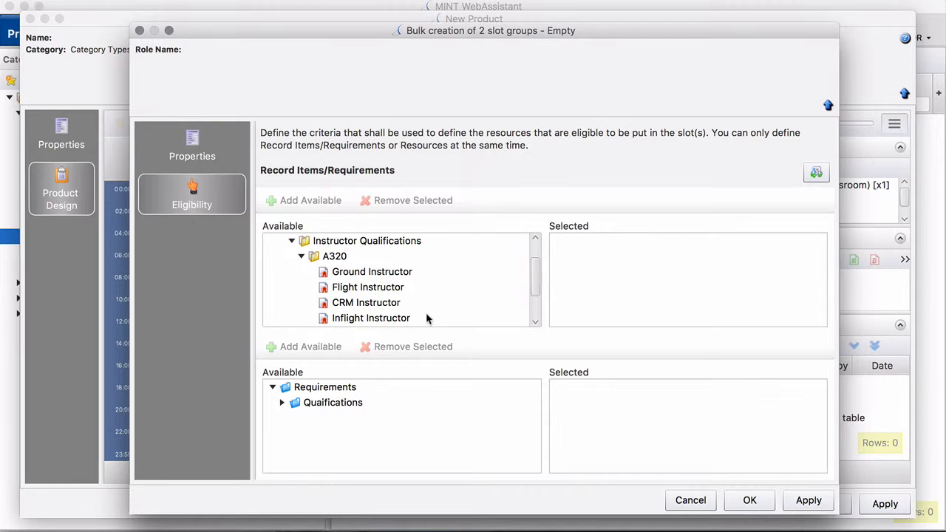
left_click_drag(394, 319, 649, 290)
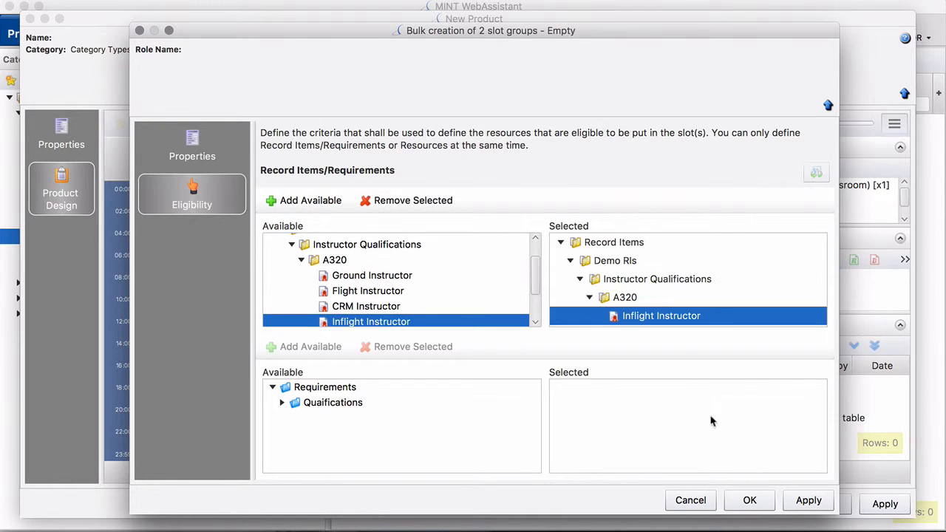
left_click(750, 500)
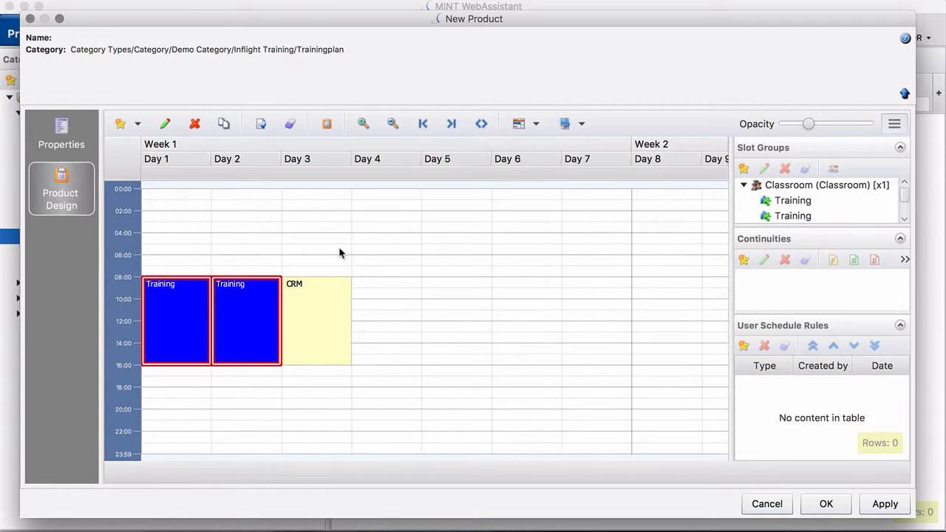
Start a joinable slot group for the Day 3 CRM event with the role CRM Instructor.
left_click(319, 295)
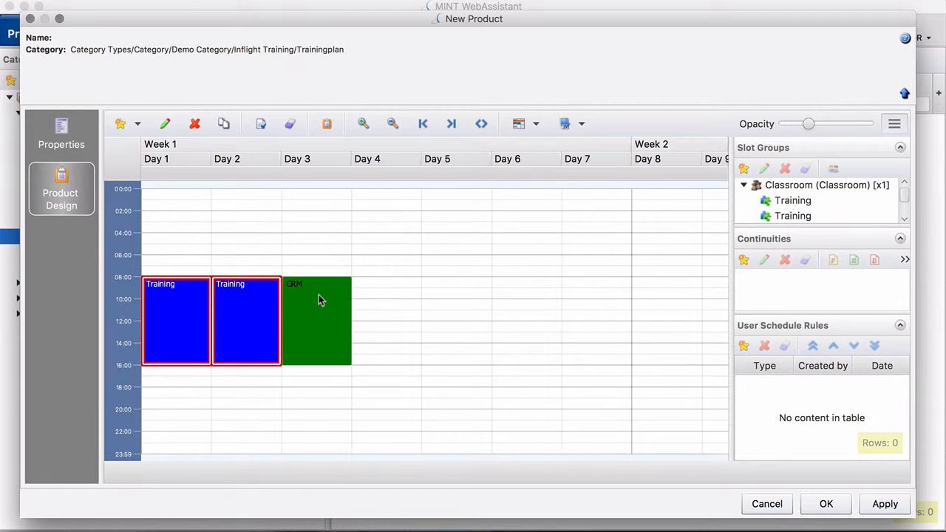
right_click(319, 295)
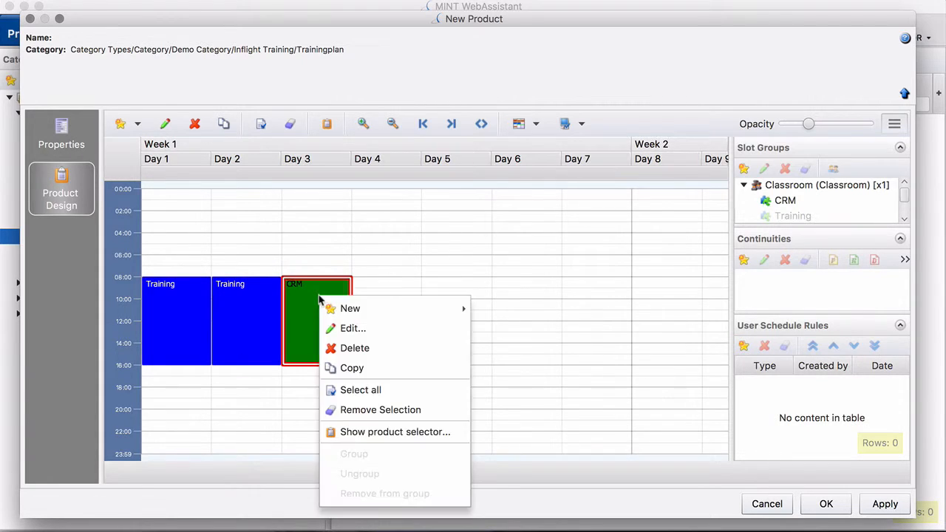
mouse_move(355, 308)
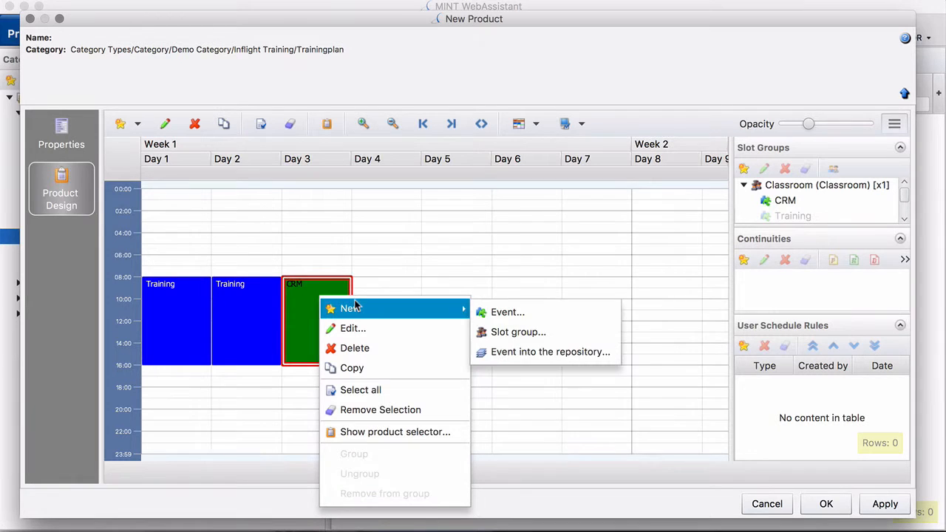
left_click(512, 332)
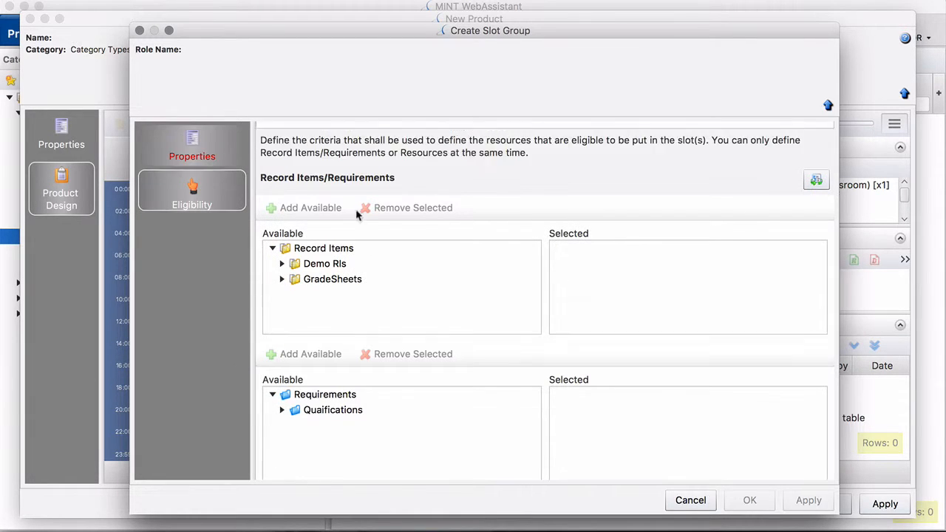
left_click(373, 178)
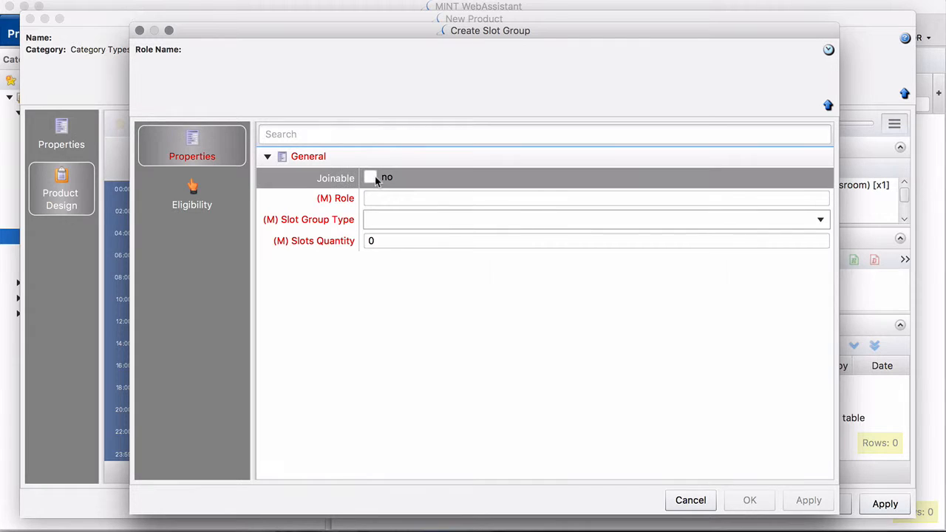
left_click(375, 198)
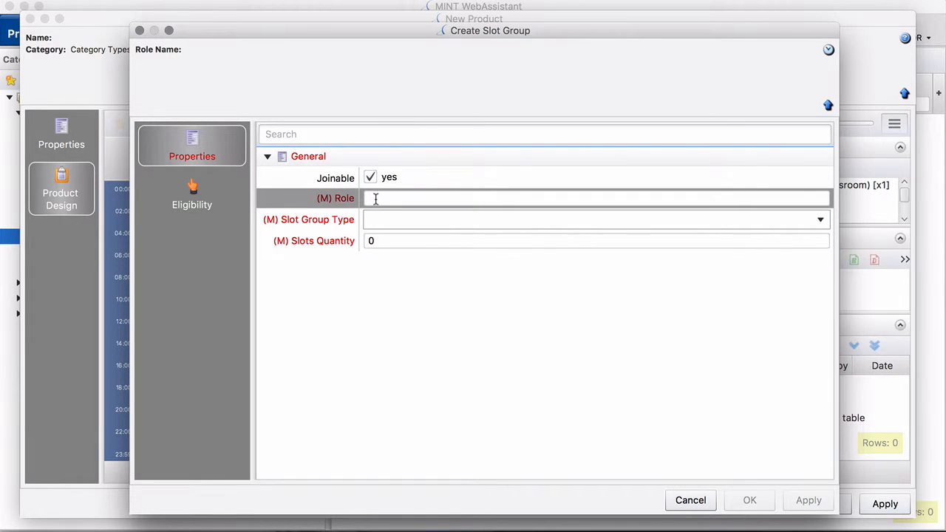
type("CRM Instructor")
Set the CRM Instructor slot group's type to Instructor and its slots quantity to 1.
left_click(377, 215)
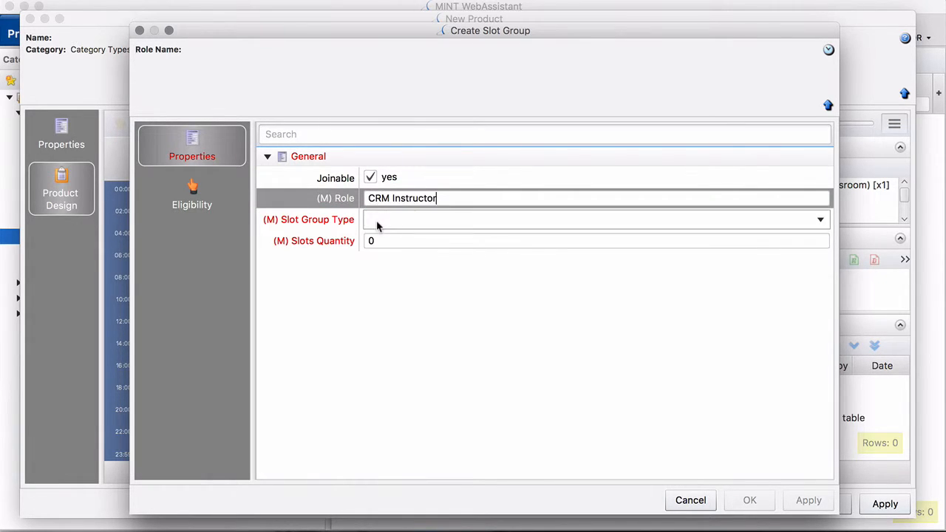
left_click(376, 220)
left_click(380, 223)
left_click(380, 224)
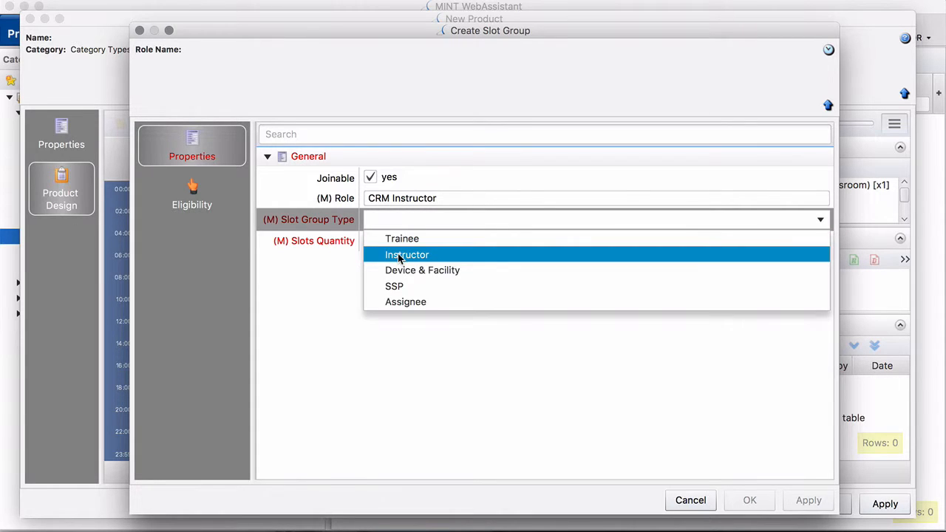
left_click(399, 255)
left_click(359, 240)
type("1")
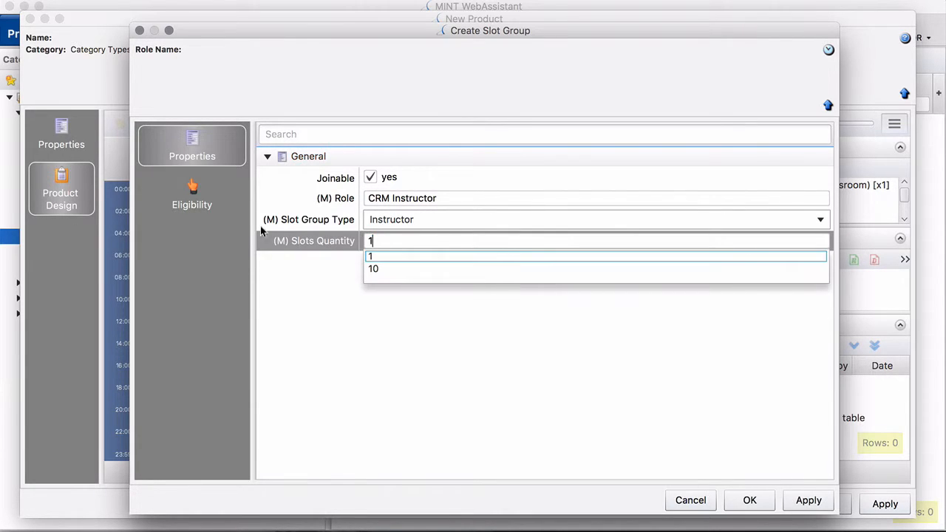
Make the CRM Instructor record item under the A320 instructor qualifications the slot group's eligibility criterion, and create the group.
left_click(200, 204)
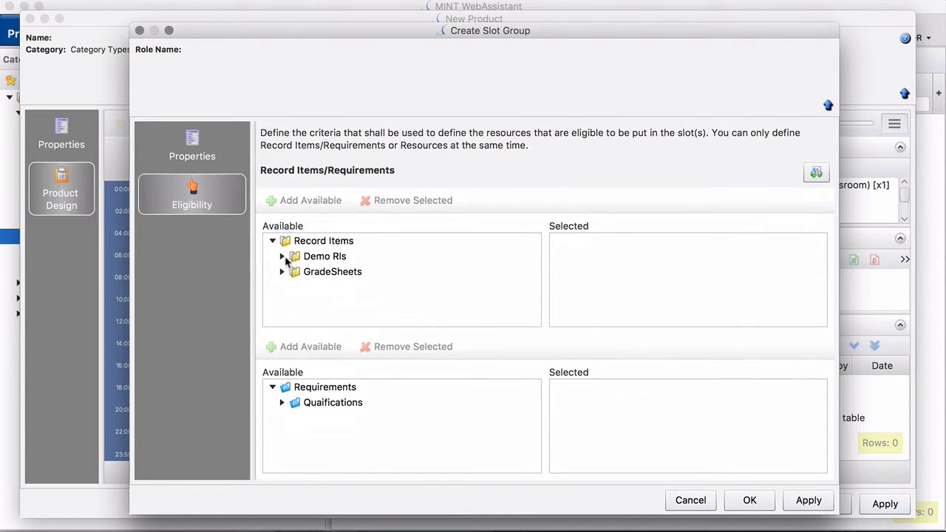
left_click(282, 257)
left_click(292, 272)
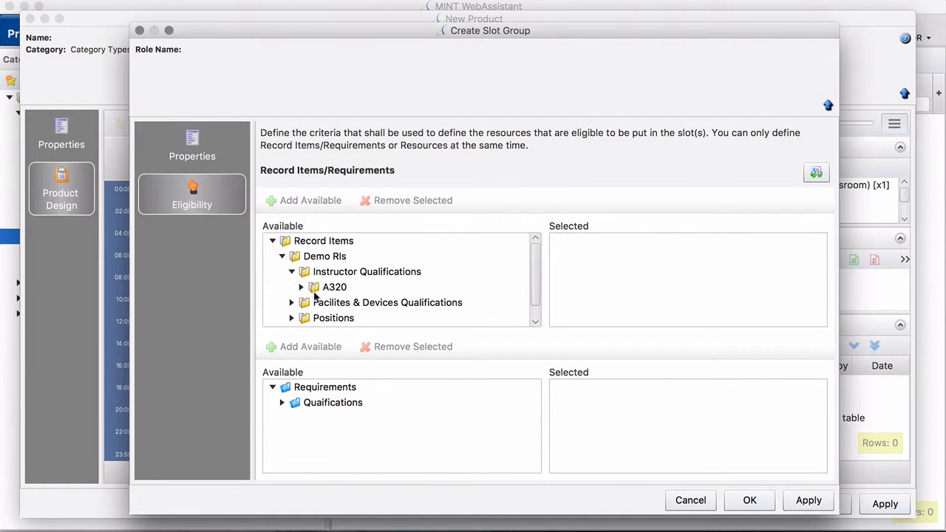
left_click(303, 288)
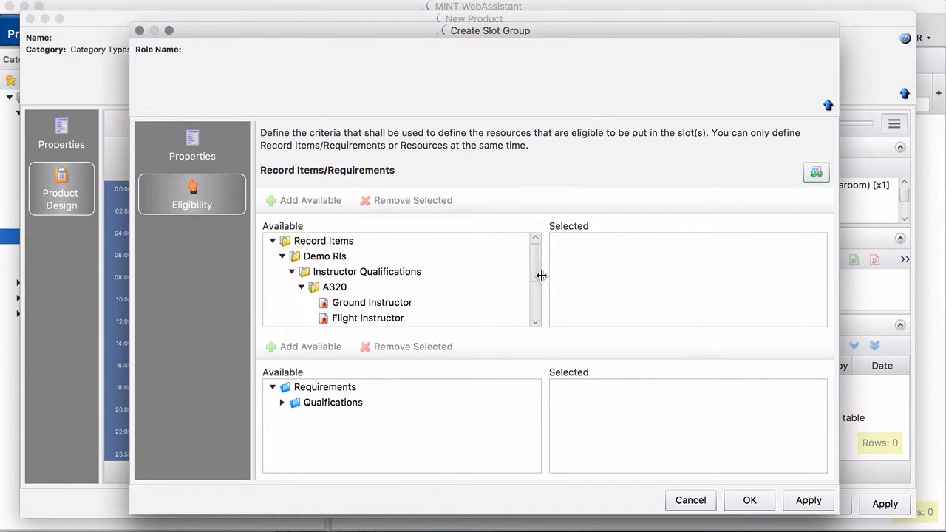
left_click_drag(539, 275, 523, 296)
left_click_drag(364, 291, 633, 294)
left_click(745, 501)
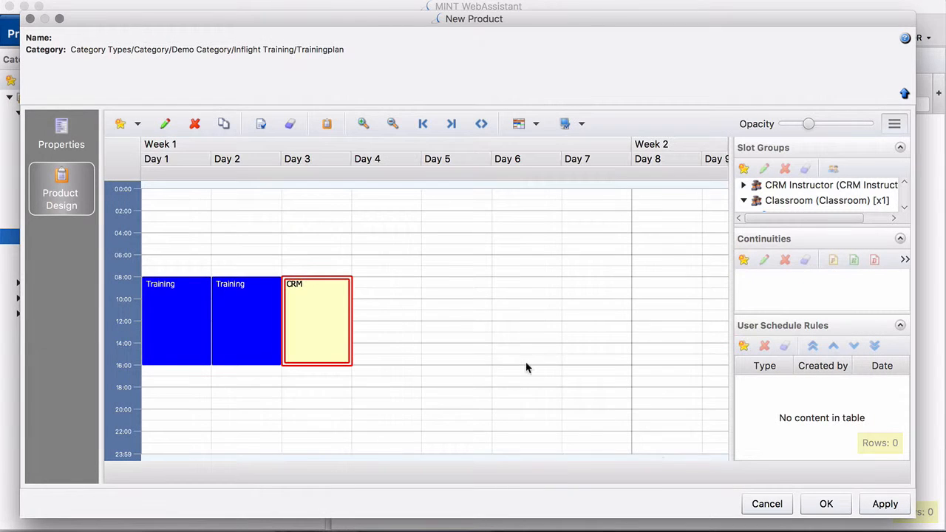
Start a slot group for the two Training events and the CRM event together with the role Students.
left_click(393, 365)
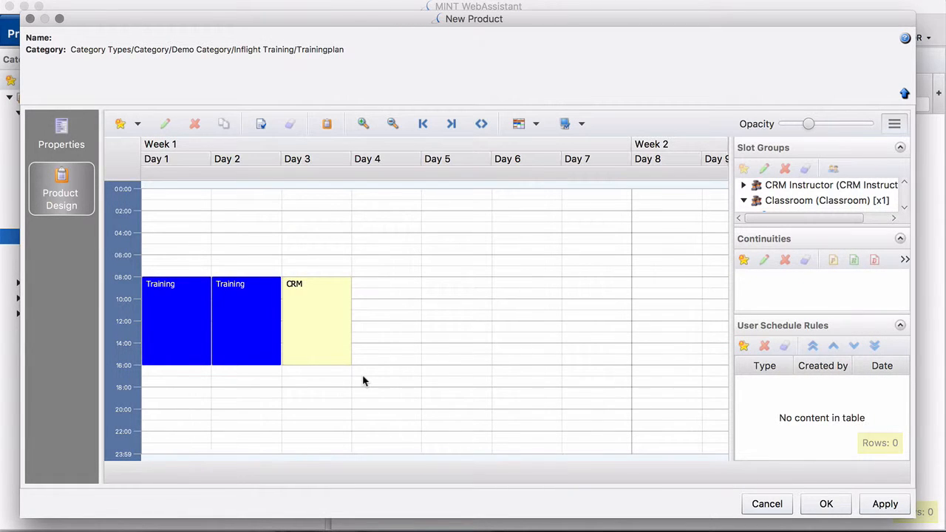
left_click_drag(362, 378, 198, 320)
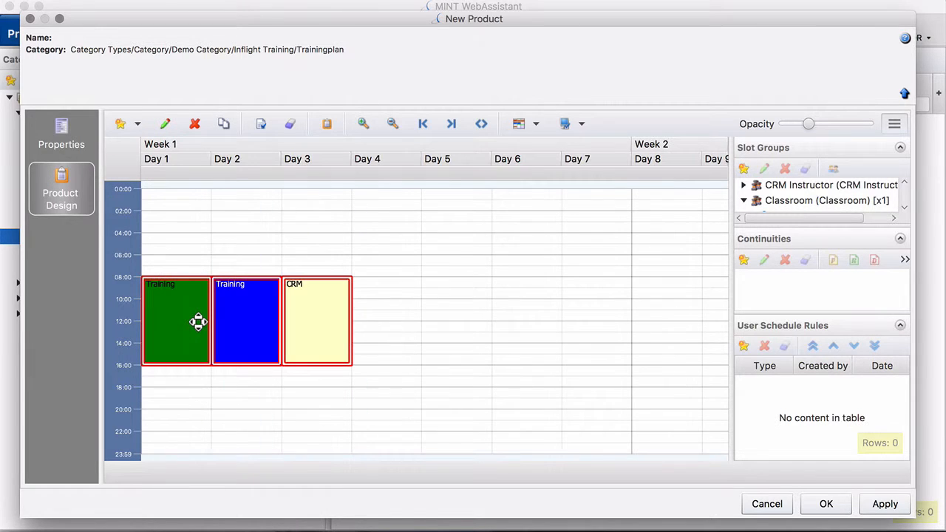
right_click(198, 322)
mouse_move(207, 334)
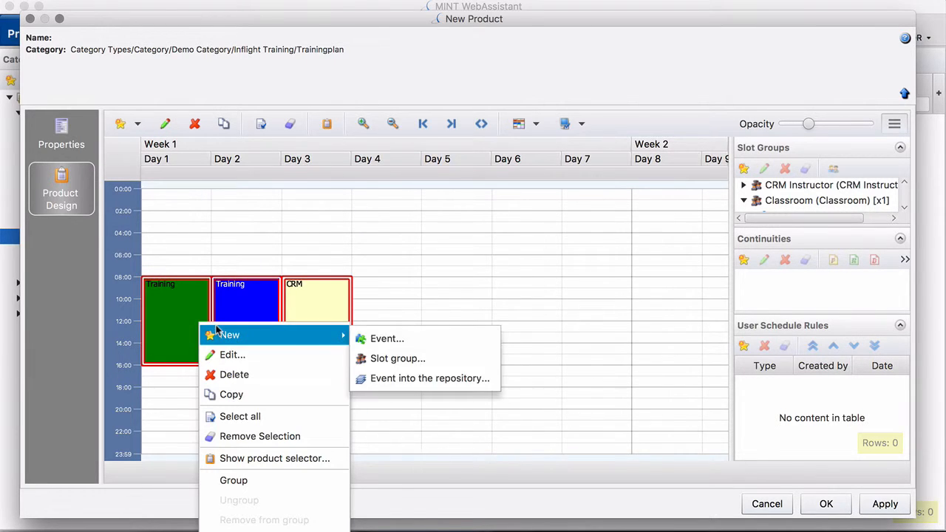
left_click(411, 359)
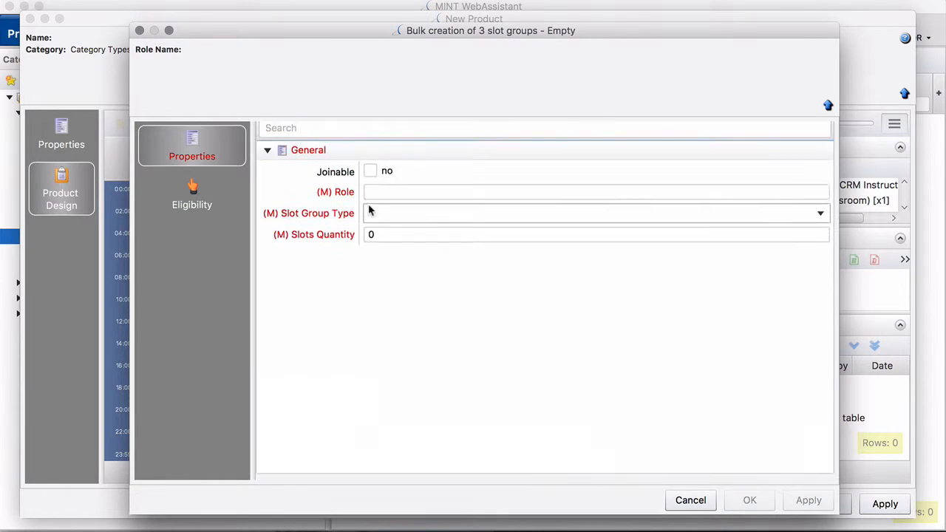
left_click(376, 200)
type("Simulator")
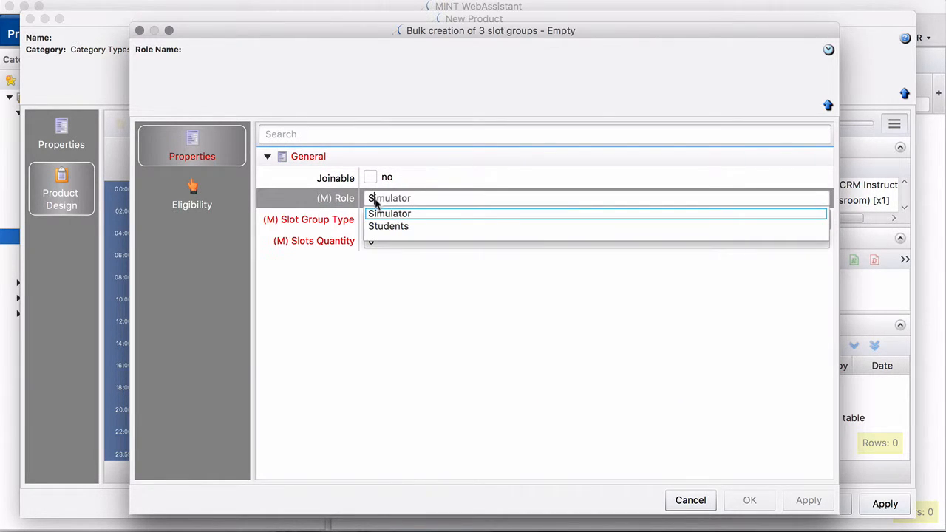
left_click(380, 225)
Create the Students slot groups with type Trainee and a slots quantity of 10, and save the product.
left_click(380, 222)
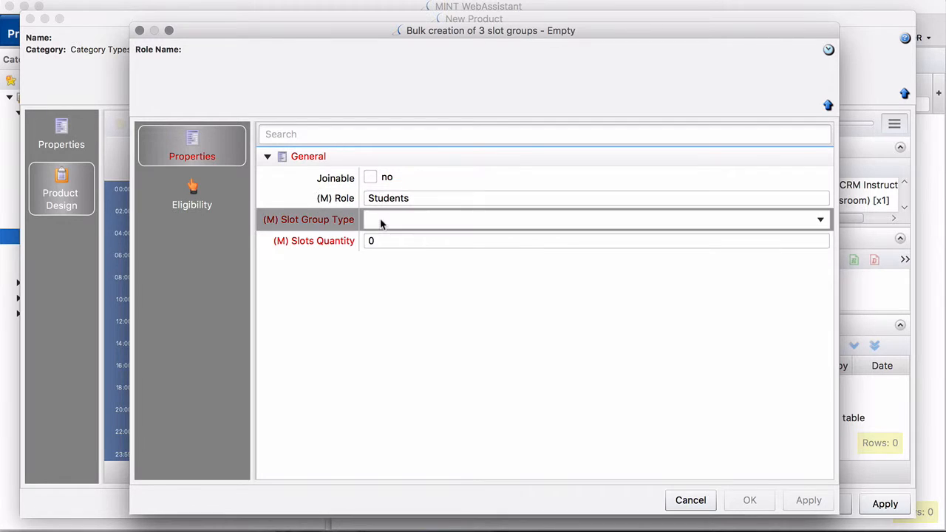
left_click(385, 238)
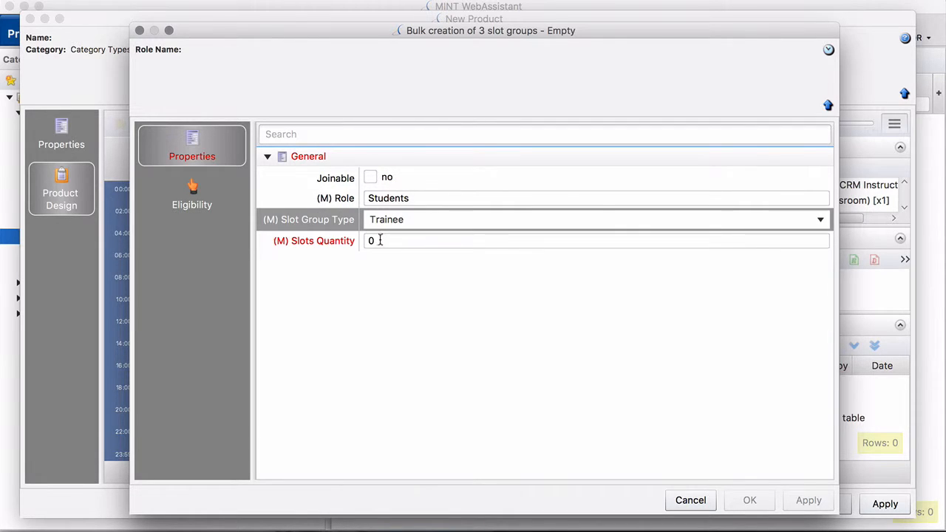
left_click(365, 240)
type("10")
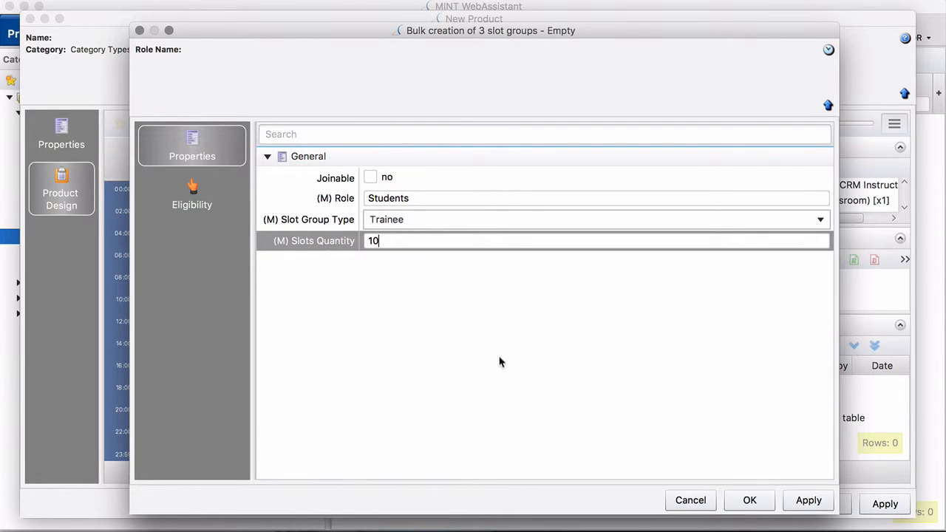
left_click(741, 502)
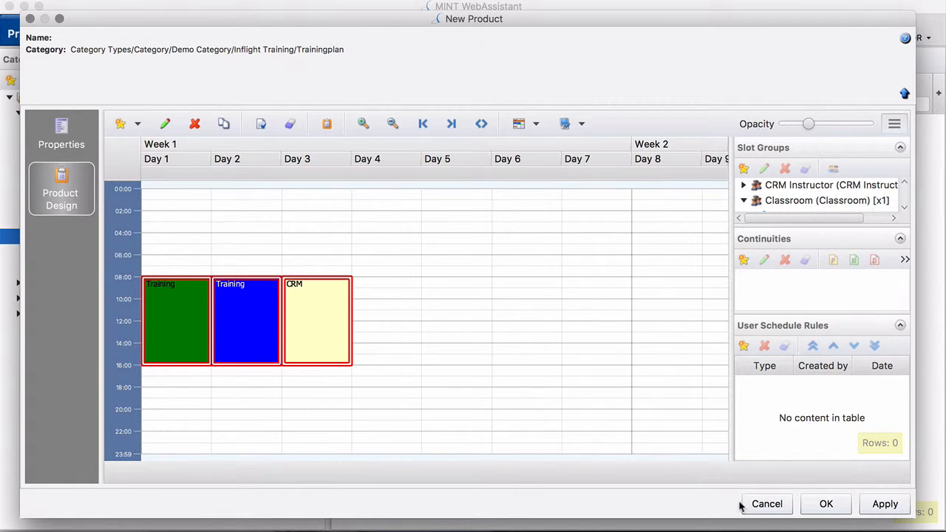
left_click(827, 504)
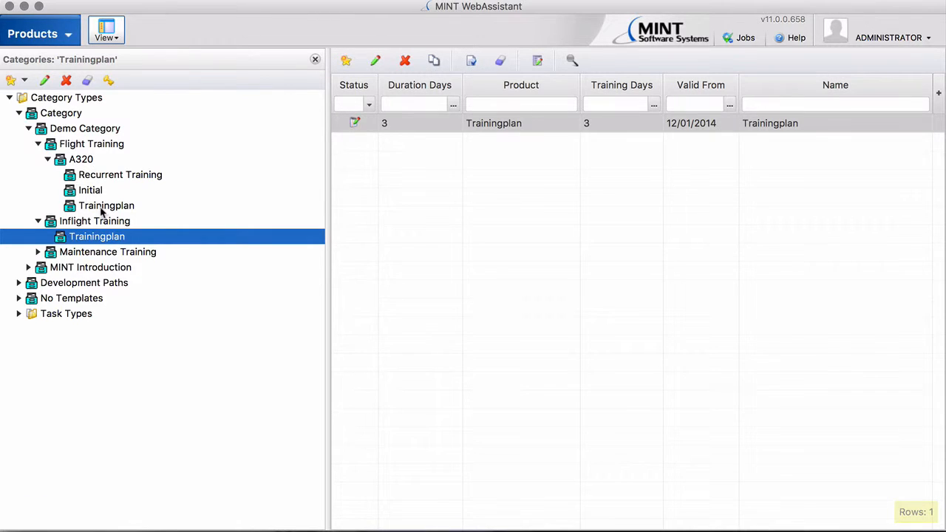
Examine the CRM event and the slot groups in the product design of the A320 flight training Trainingplan.
left_click(102, 209)
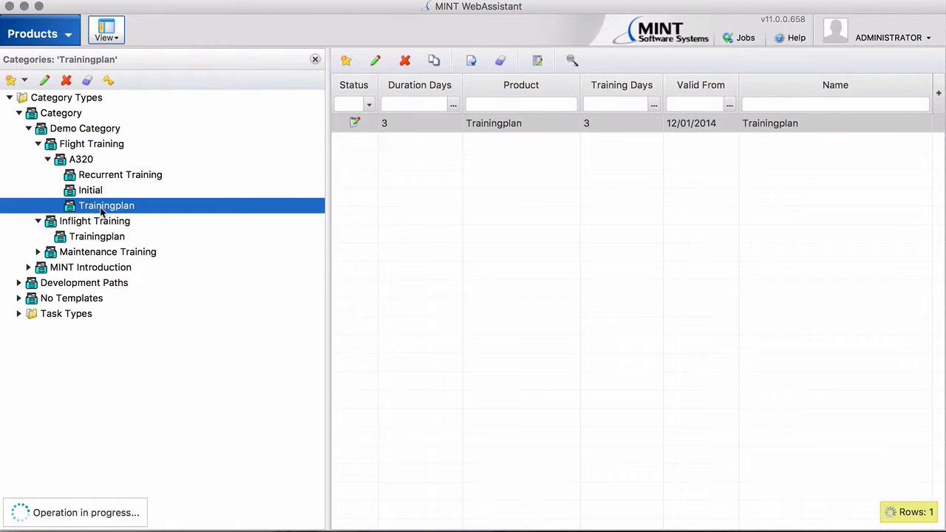
double_click(436, 123)
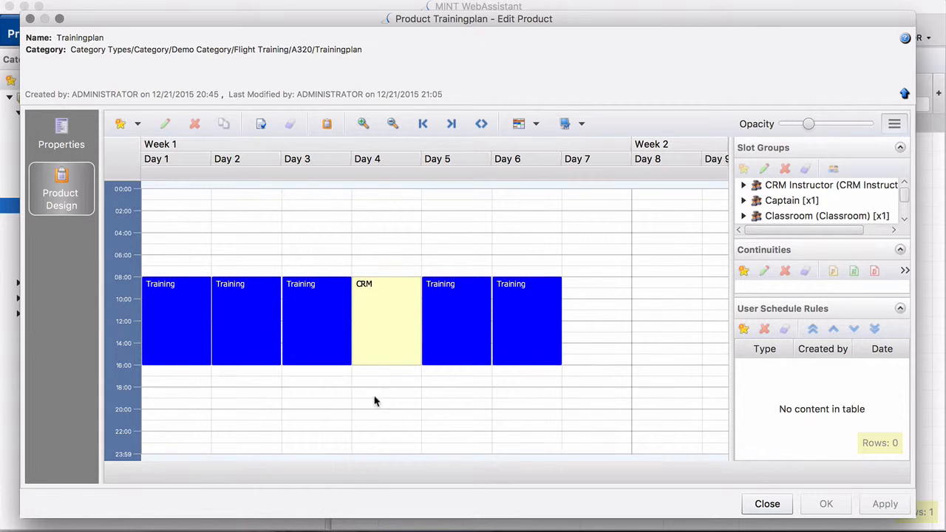
left_click(394, 332)
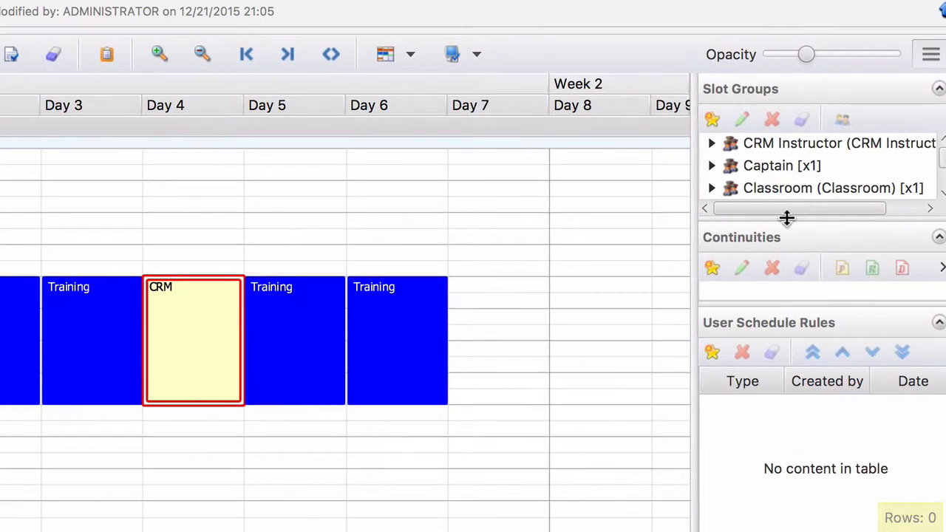
left_click_drag(798, 236, 799, 259)
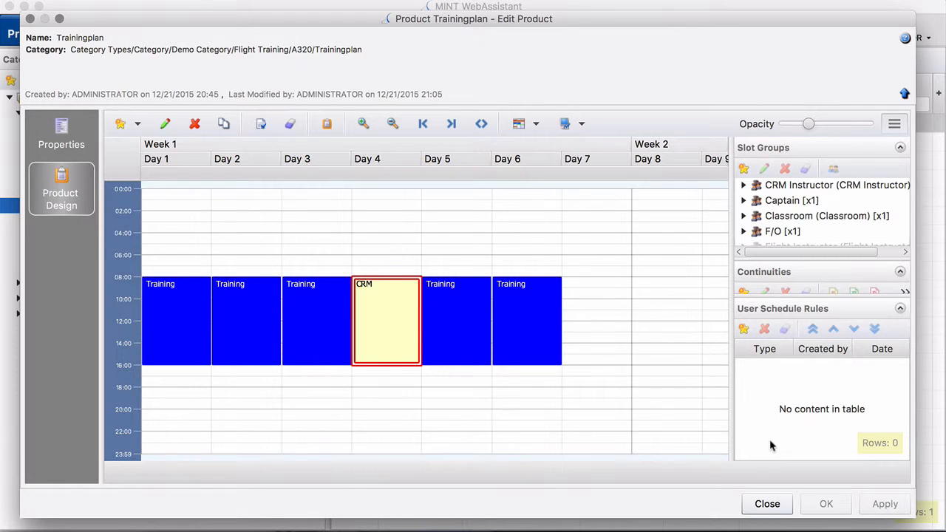
left_click(767, 503)
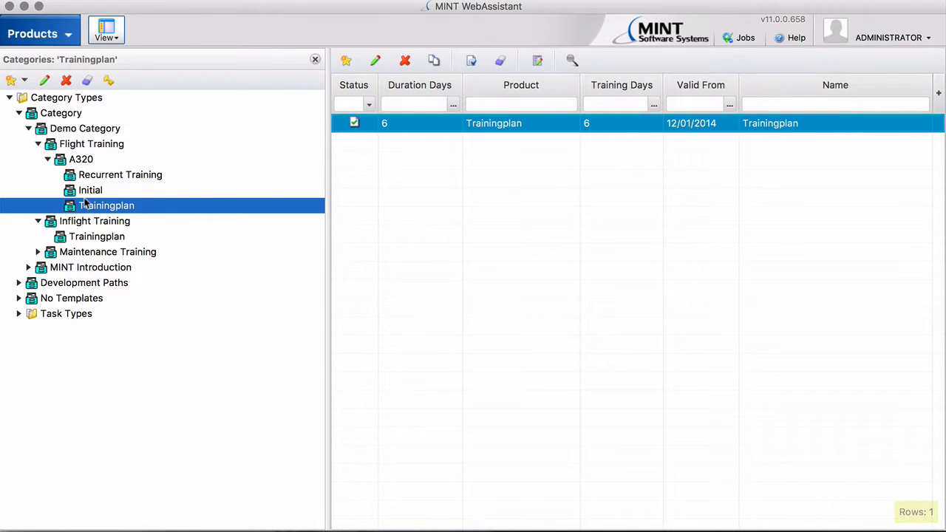
Switch to the MINT resource scheduling module and start a new request for the A320 Trainingplan category in Kiel (Sailing City).
left_click(33, 33)
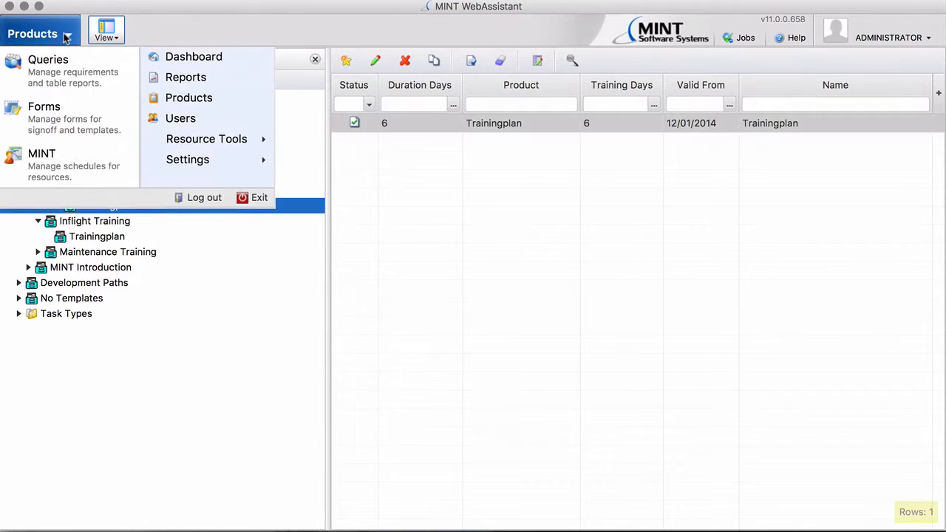
left_click(52, 168)
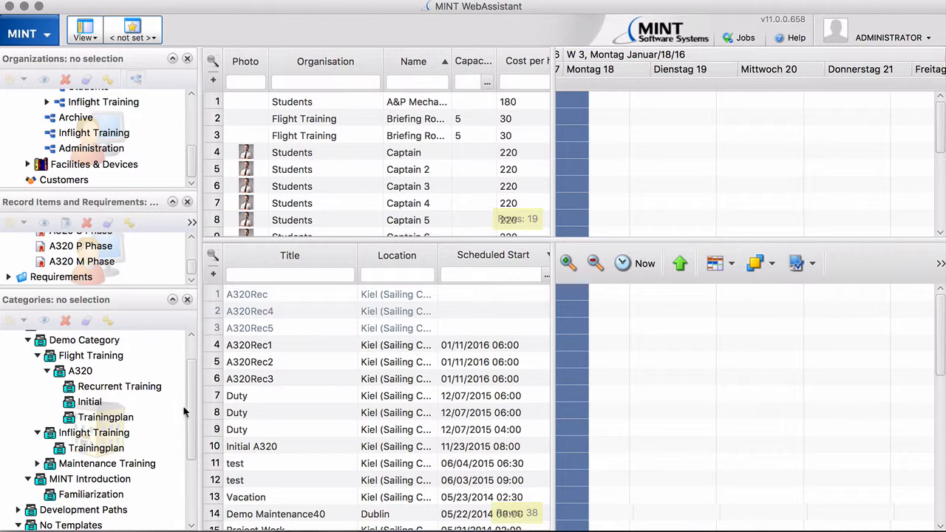
left_click(111, 418)
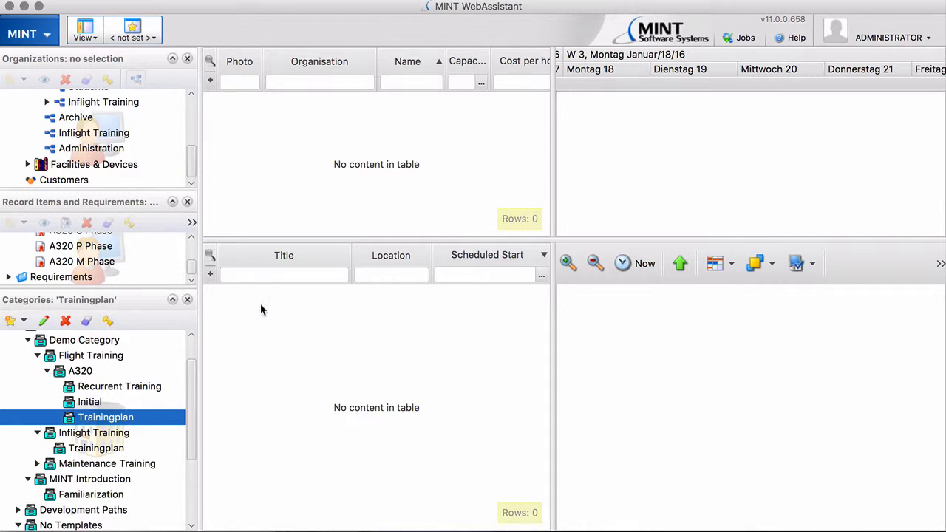
right_click(261, 309)
mouse_move(318, 282)
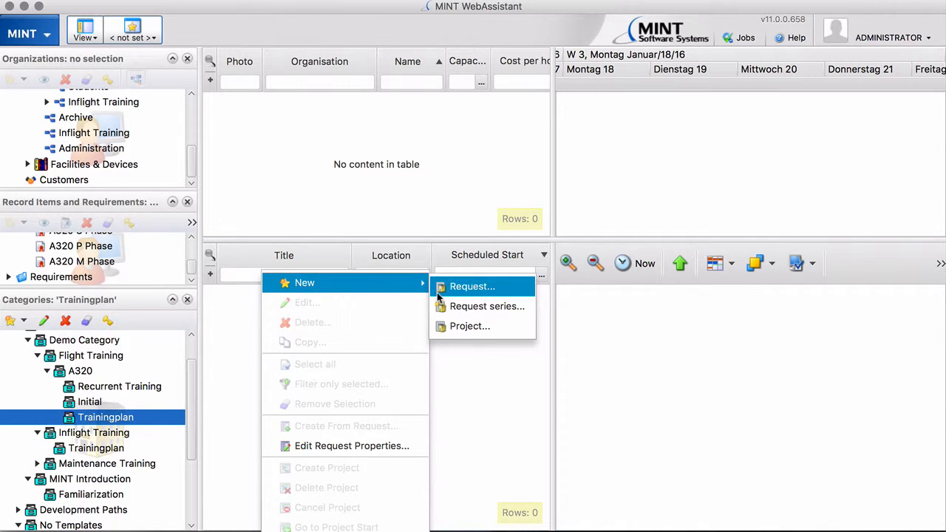
left_click(466, 286)
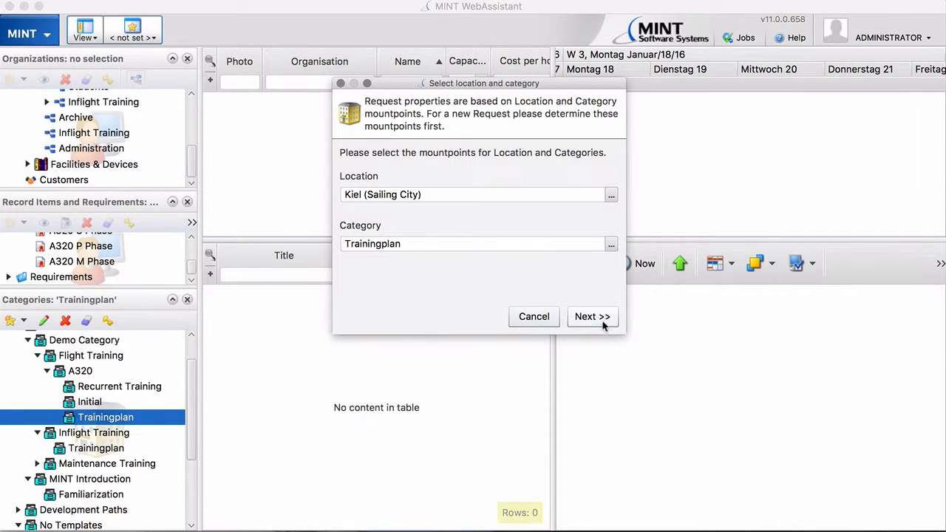
left_click(591, 317)
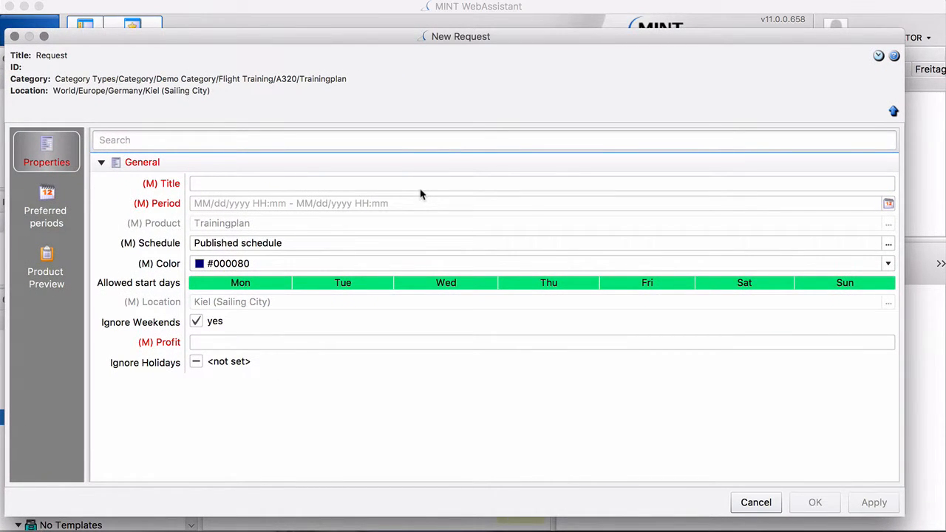
Title the request Pilot and set its period to 01/18/2016 00:00 - 01/18/2016 24:00.
left_click(233, 186)
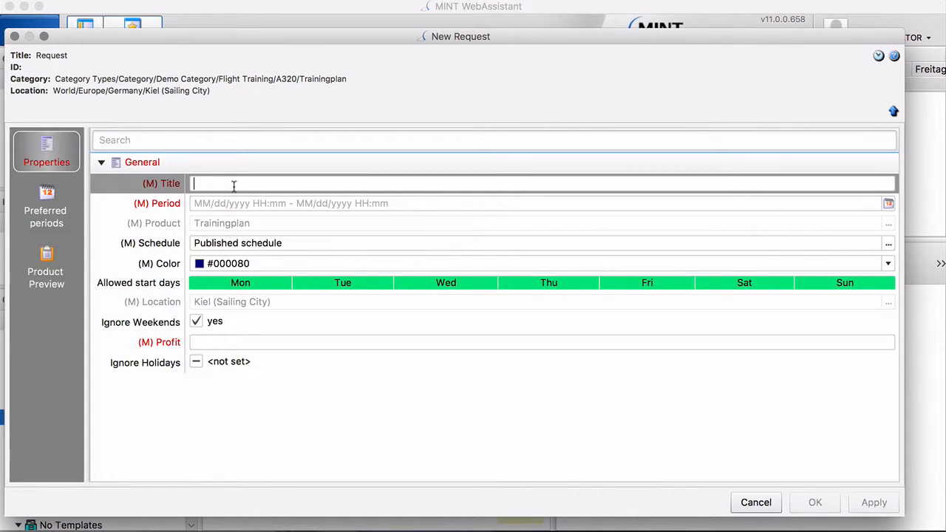
type("Pilot")
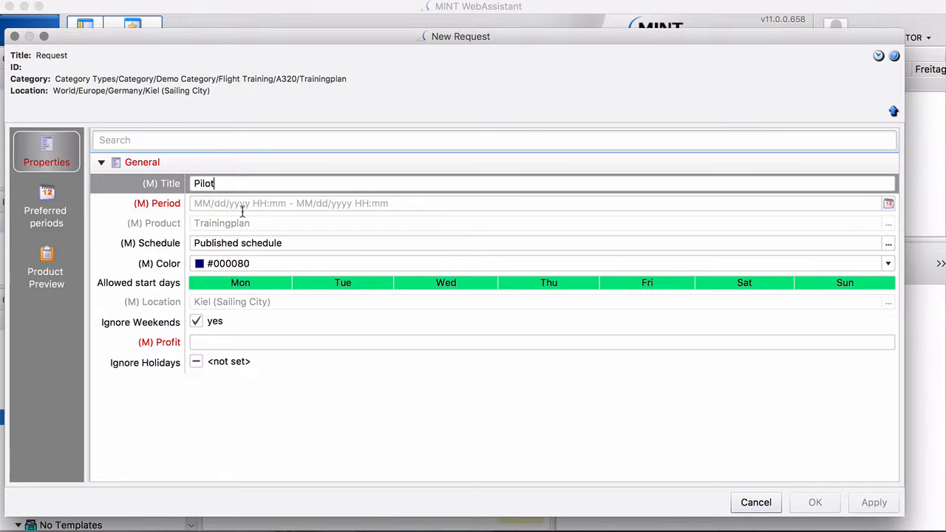
left_click(242, 207)
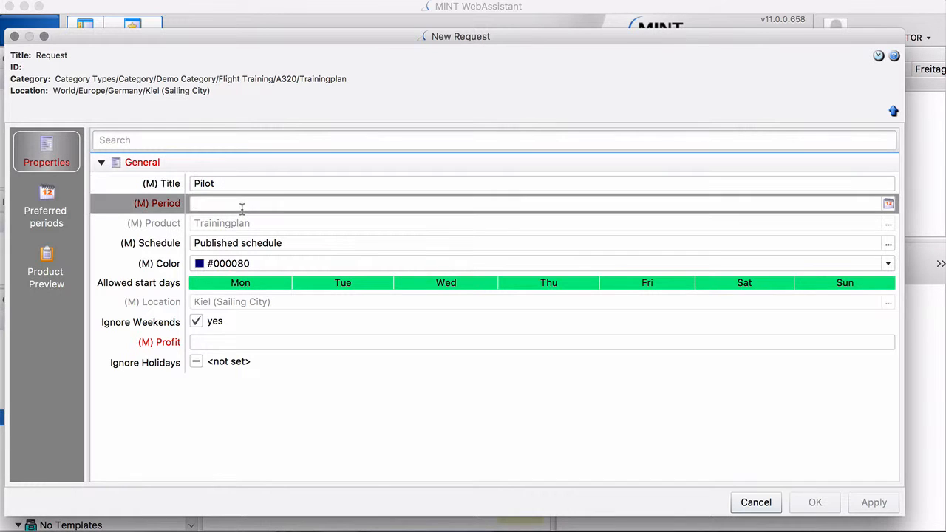
left_click(888, 204)
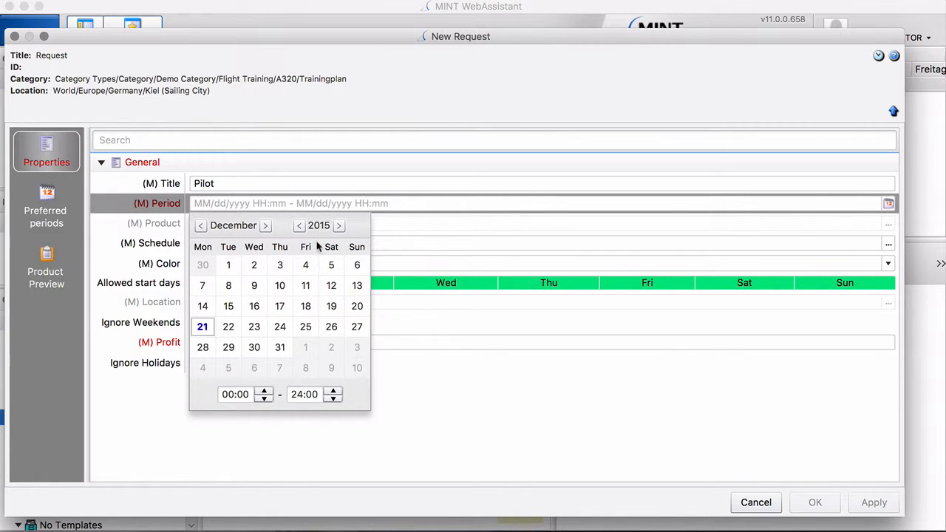
left_click(265, 225)
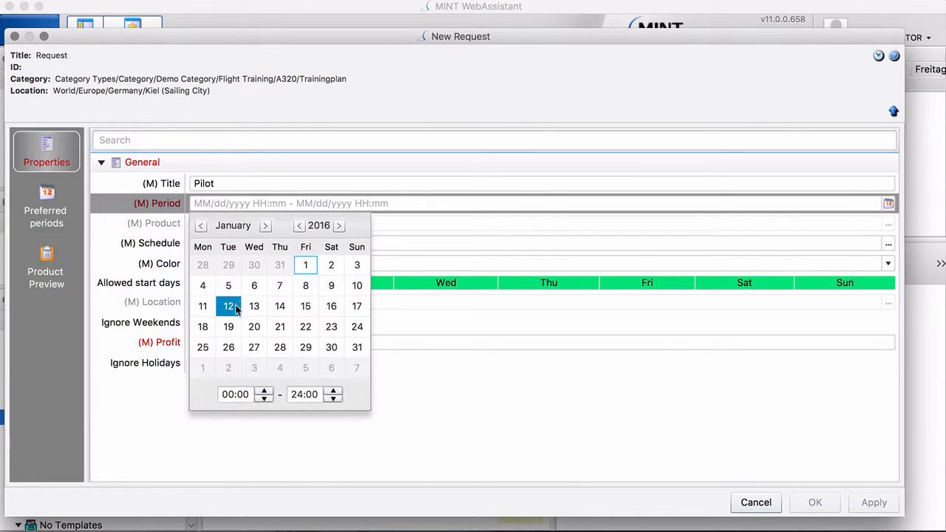
left_click(205, 326)
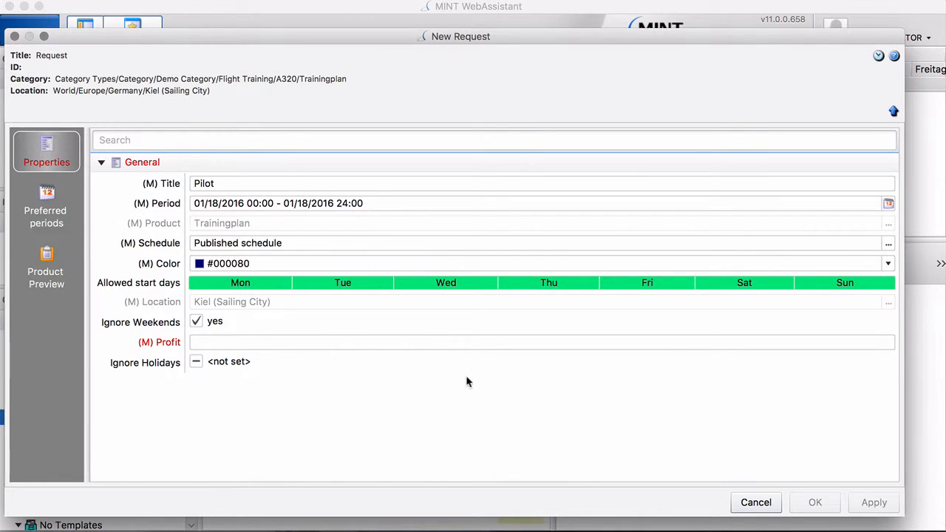
Set the Pilot request's profit to 1000 and create the request.
left_click(271, 337)
type("1000")
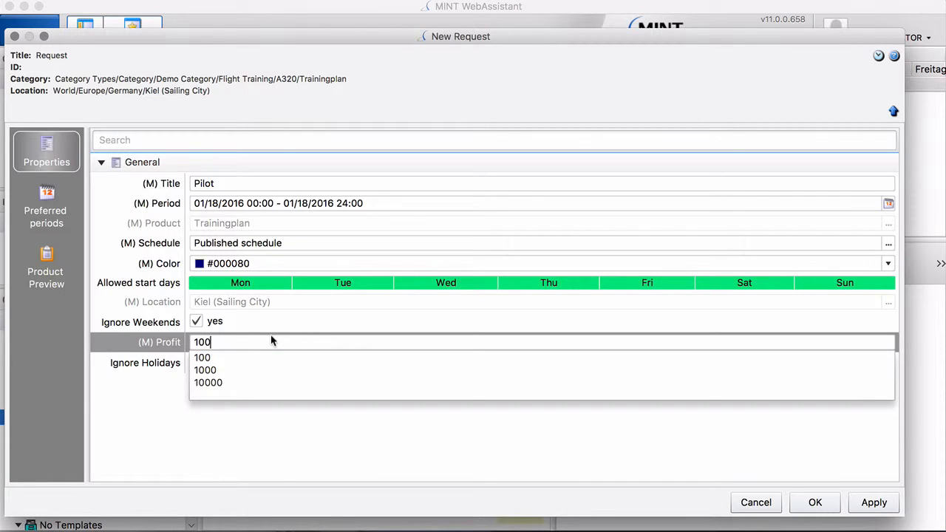
left_click(253, 416)
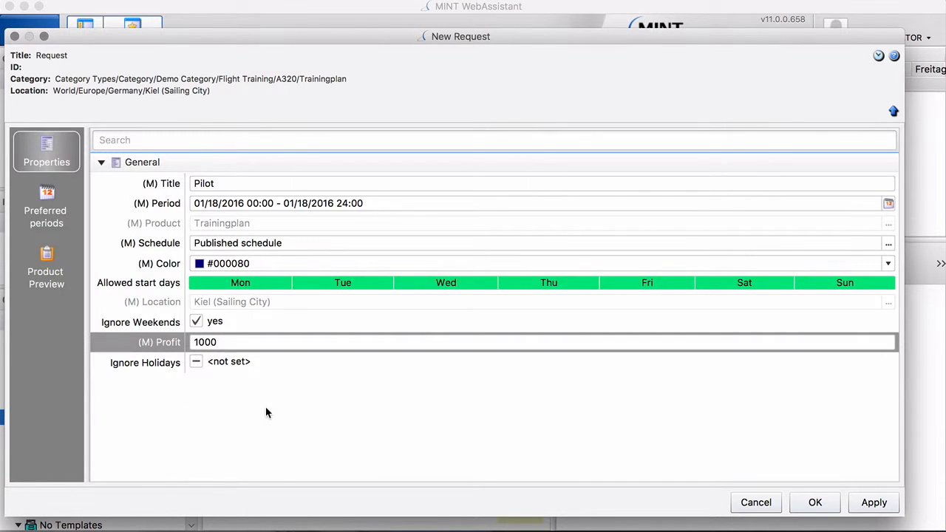
left_click(813, 503)
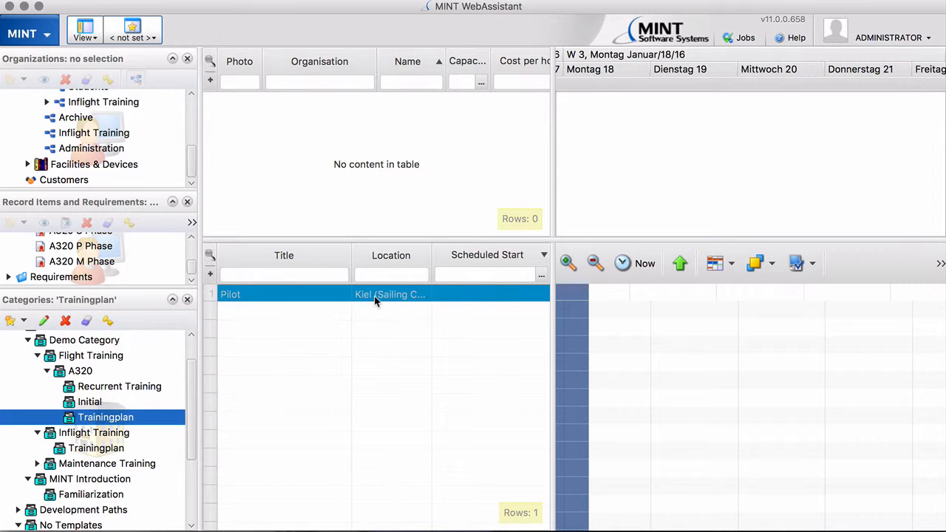
Create a project from the Pilot request and schedule it with automatic resource assignment for the open slots.
right_click(374, 297)
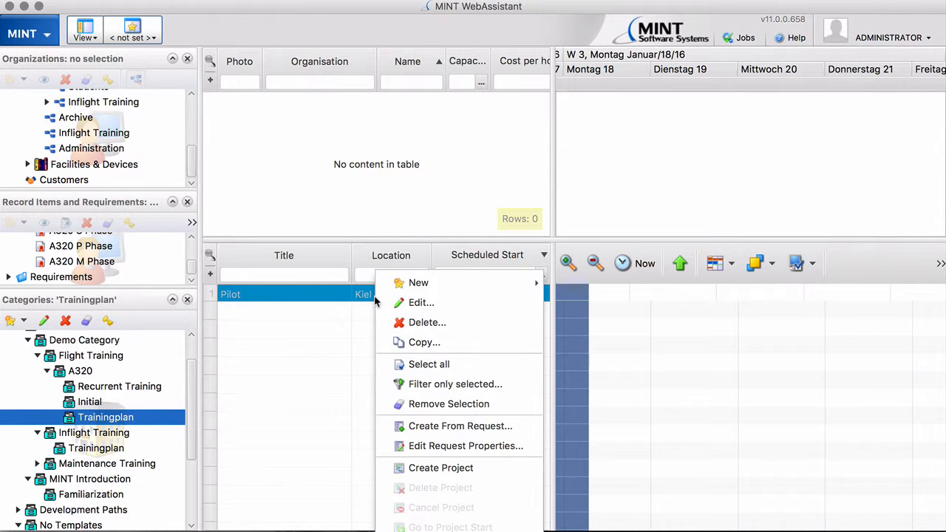
left_click(419, 470)
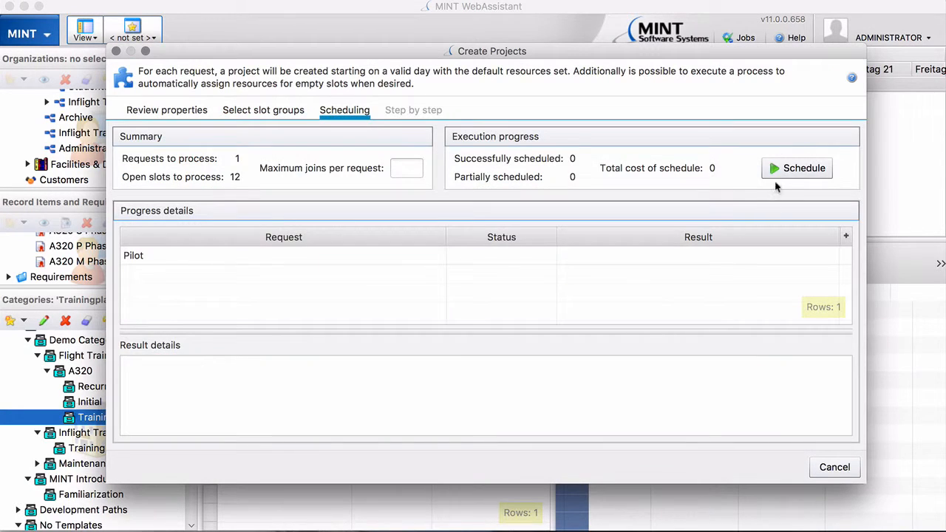
left_click(785, 174)
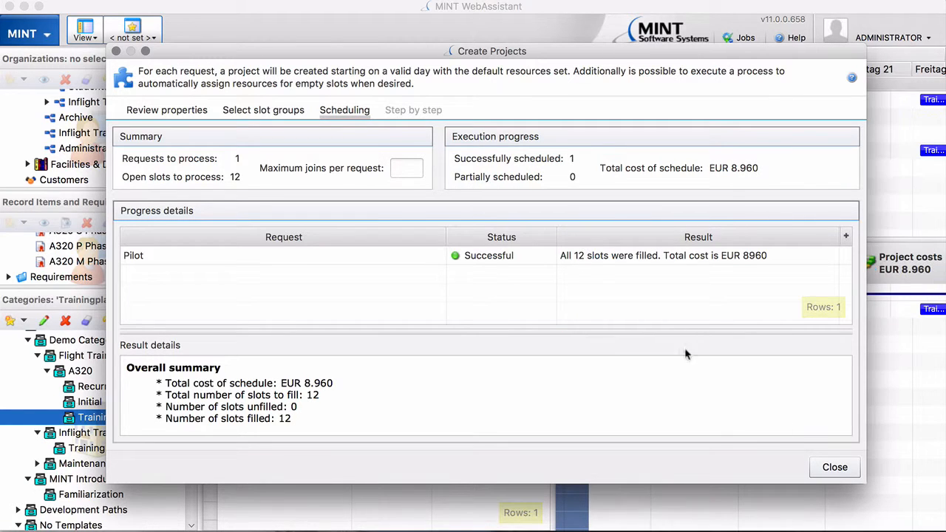
left_click(831, 468)
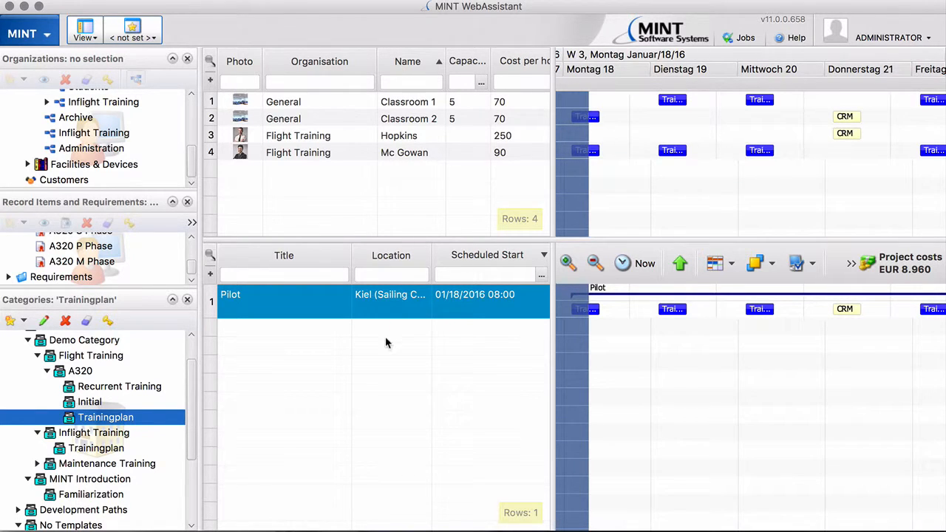
Start a new request for the Trainingplan category under Inflight Training in Kiel (Sailing City).
left_click(97, 449)
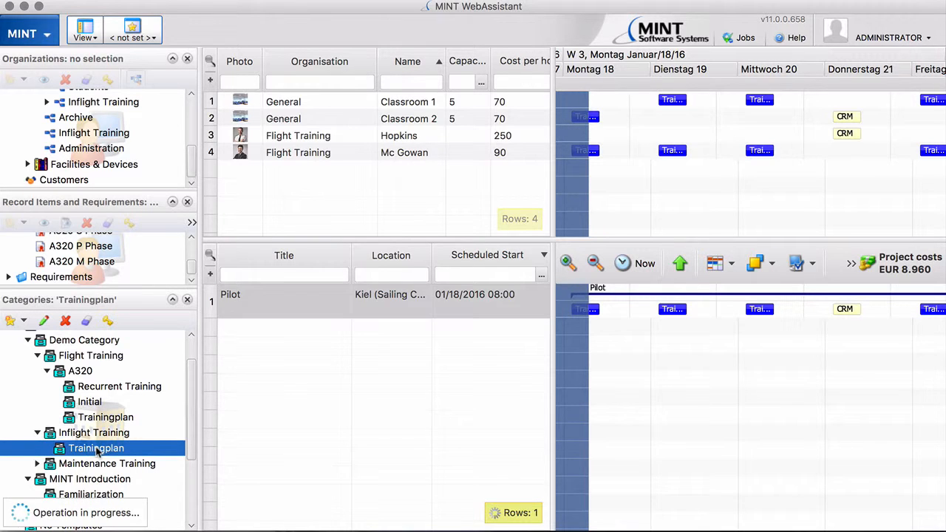
right_click(271, 328)
mouse_move(354, 283)
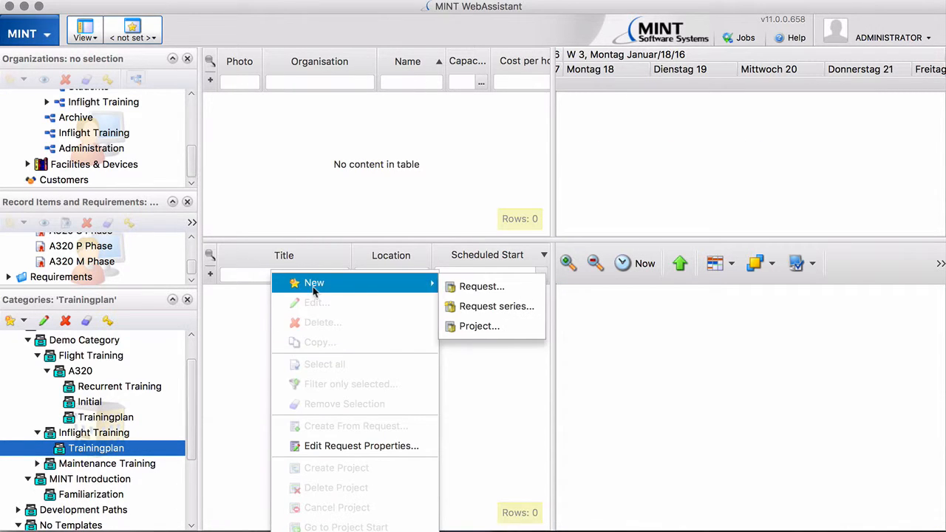
left_click(477, 290)
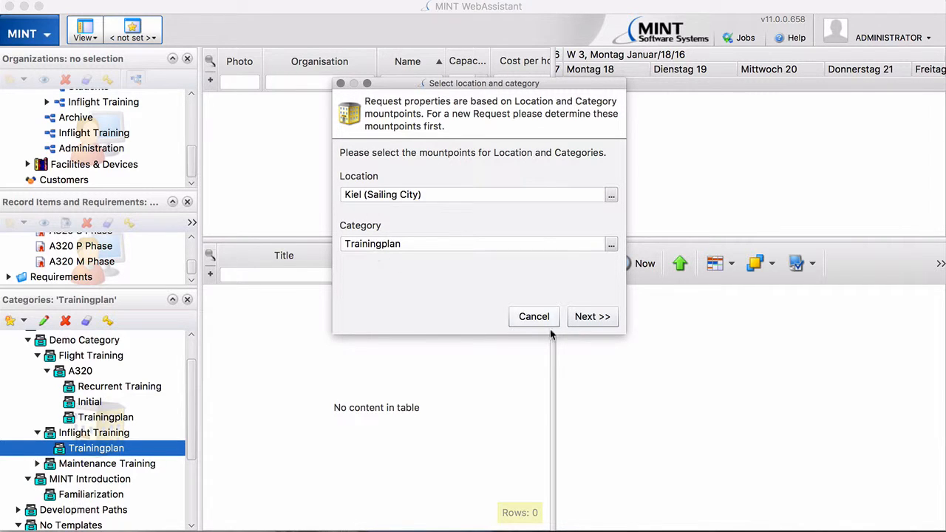
left_click(593, 316)
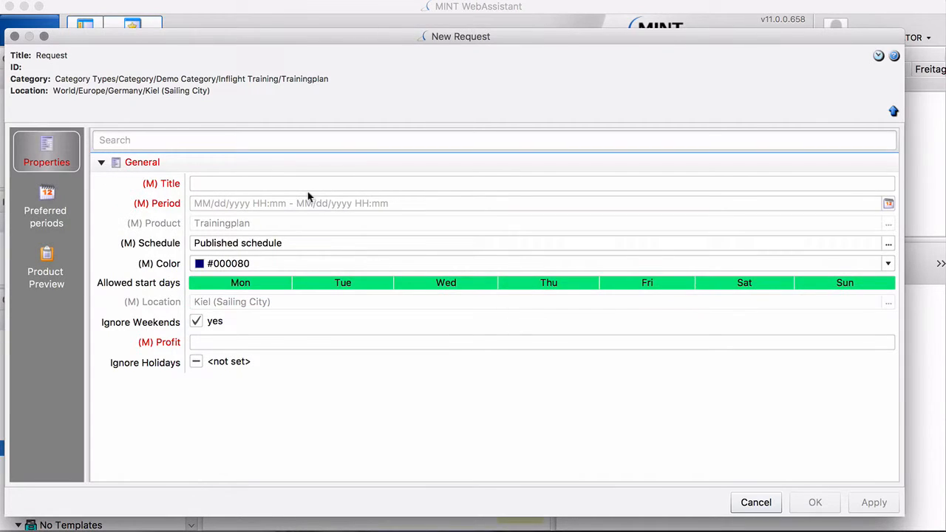
Title the request Inflight and set its period to 01/19/2016 00:00 - 01/19/2016 24:00.
left_click(230, 182)
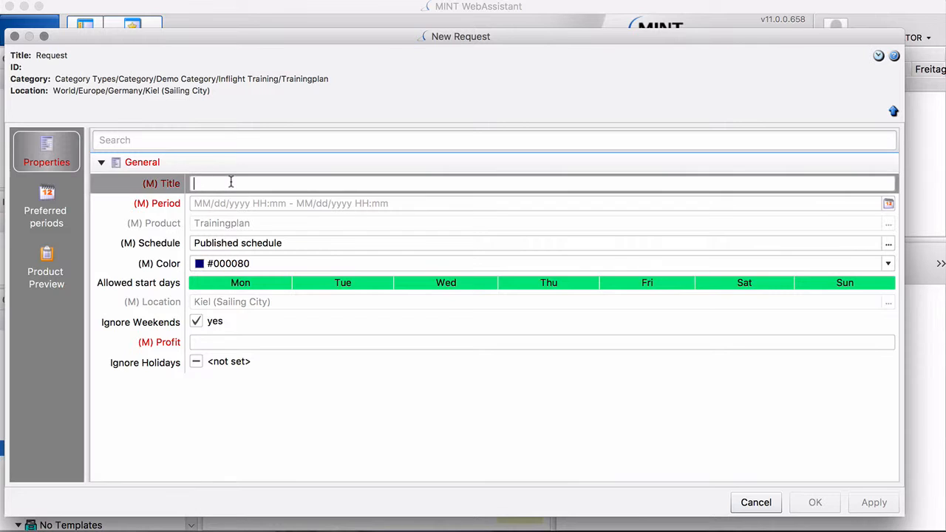
type("Inflight")
left_click(235, 202)
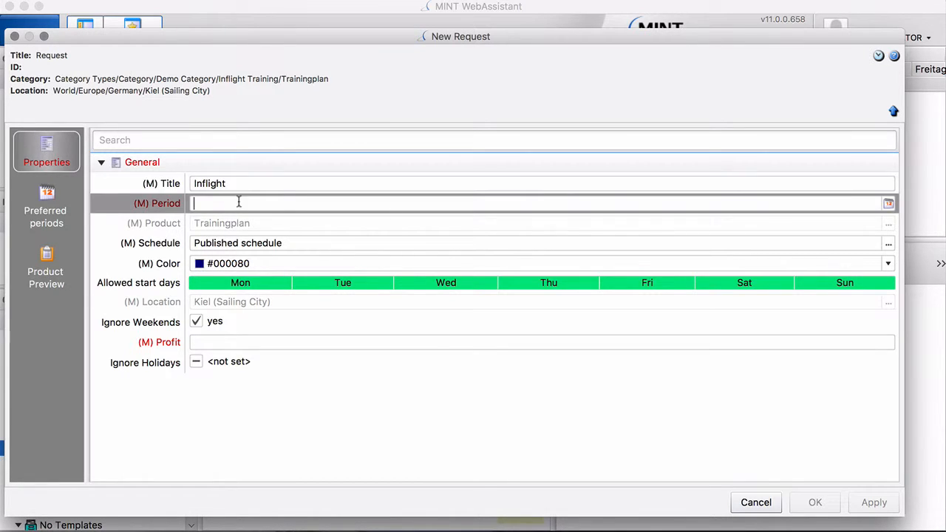
left_click(888, 203)
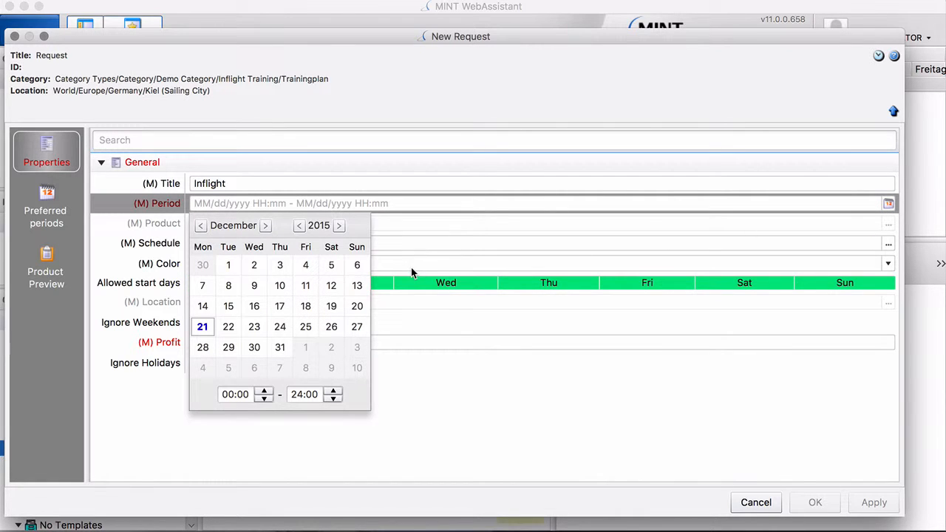
left_click(265, 226)
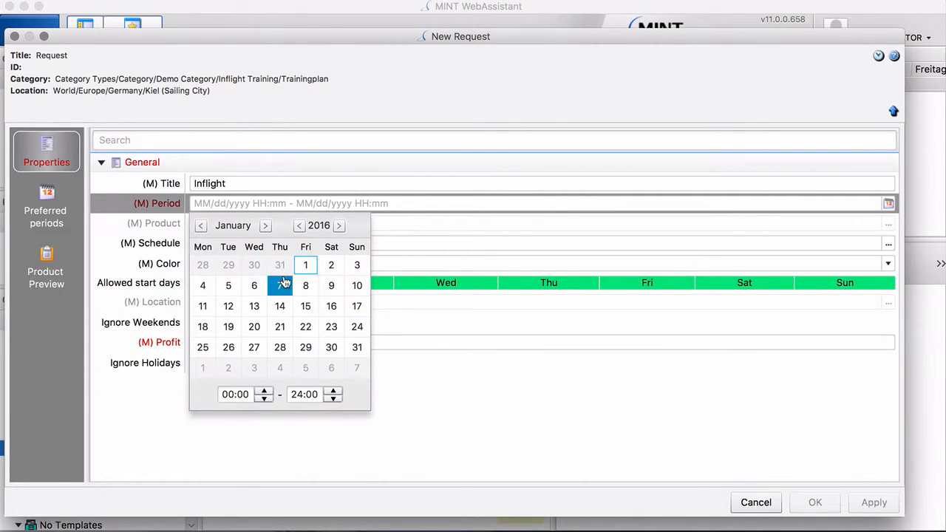
left_click(231, 328)
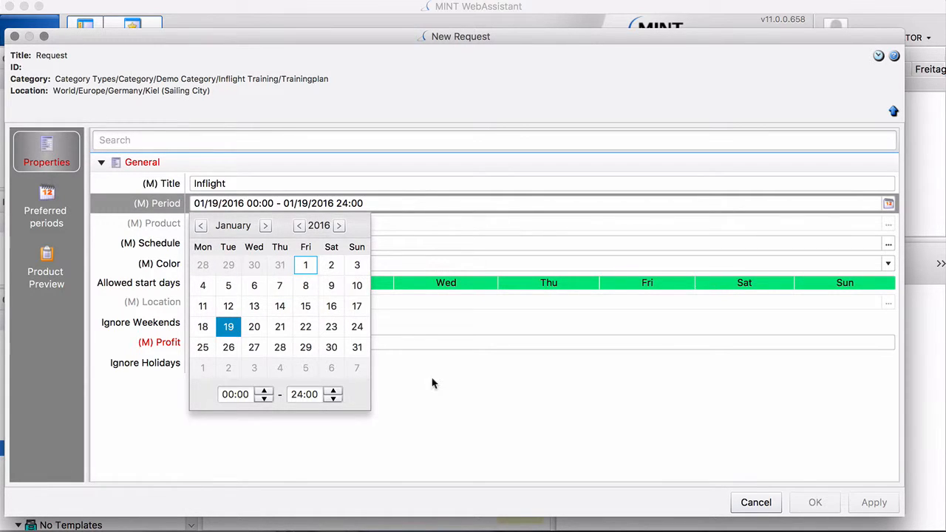
left_click(464, 389)
Set the Inflight request's profit to 1000.
left_click(226, 341)
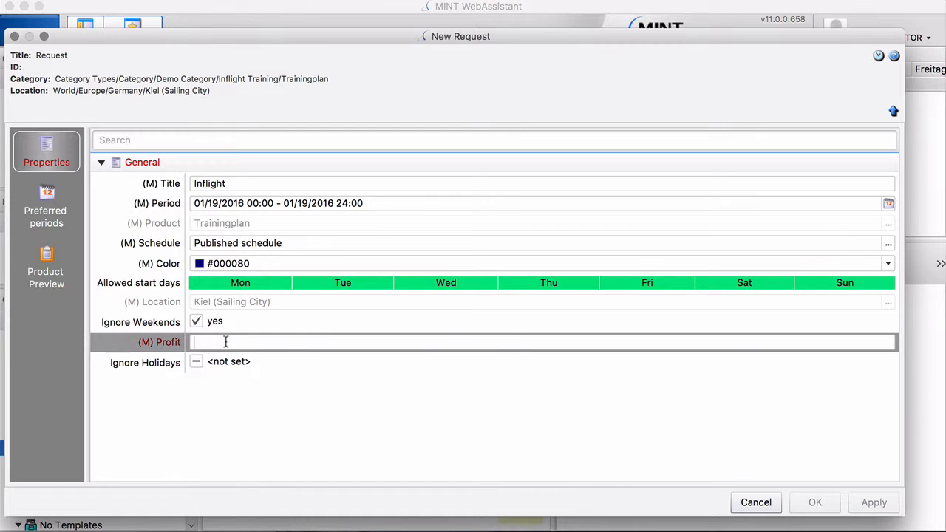
type("1000")
left_click(227, 416)
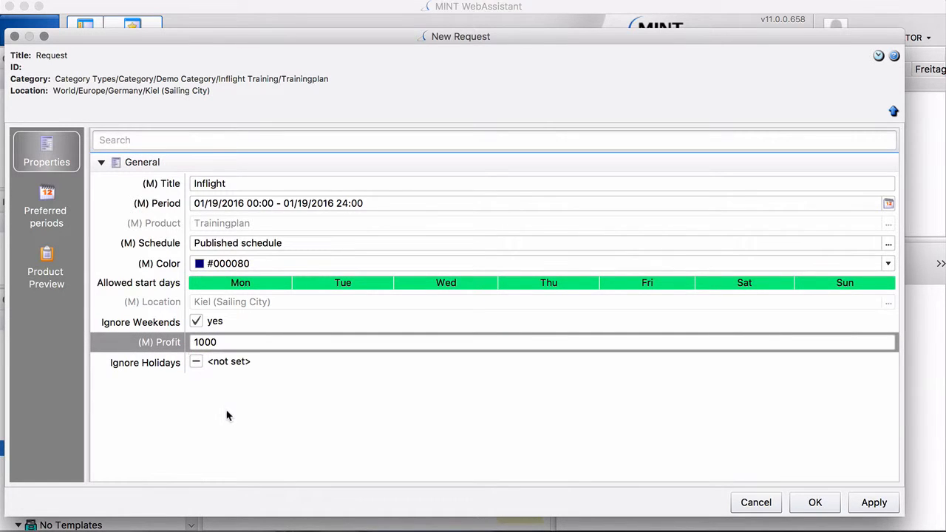
Save the Inflight request, then create a project from it and schedule it with automatic resource assignment for the open slots.
left_click(815, 503)
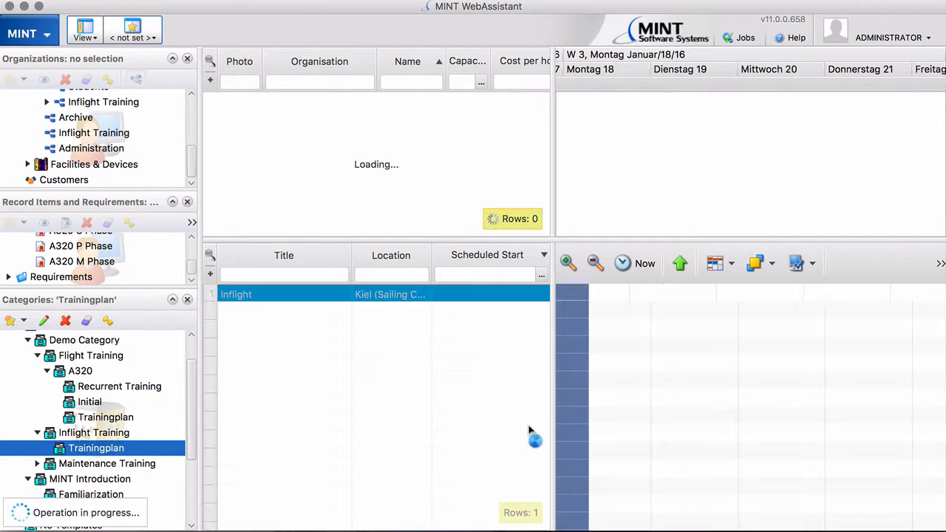
right_click(330, 295)
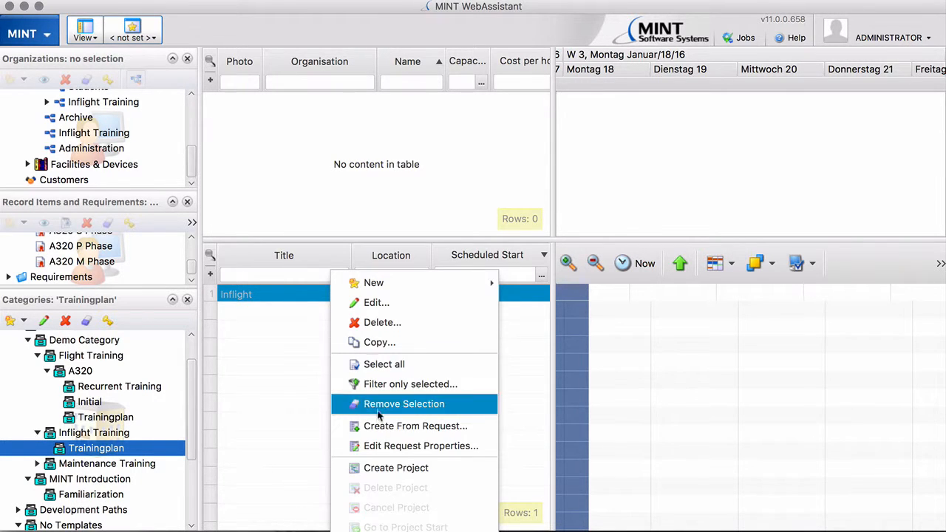
left_click(370, 468)
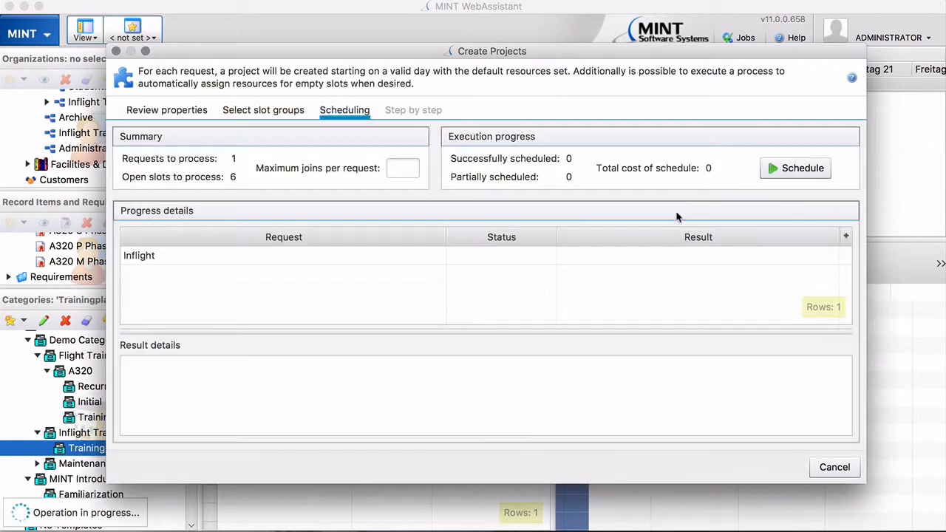
left_click(794, 169)
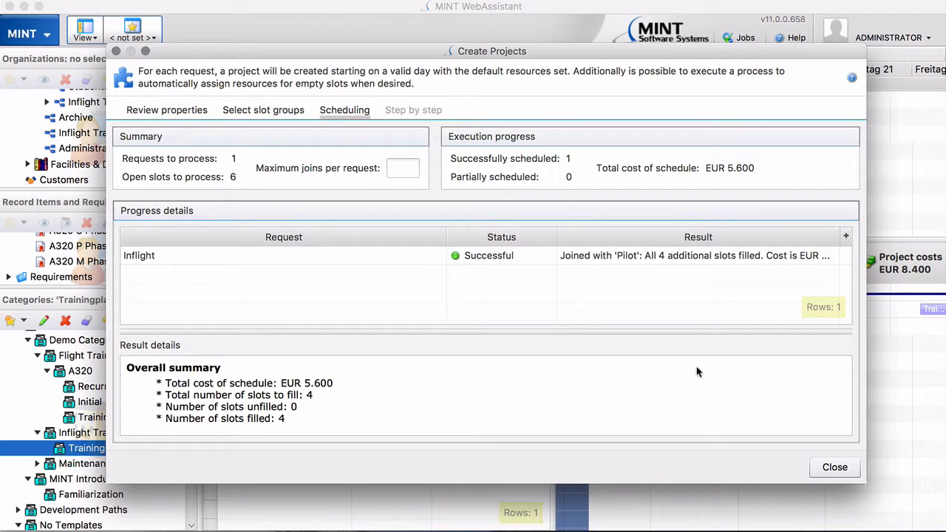
left_click(833, 468)
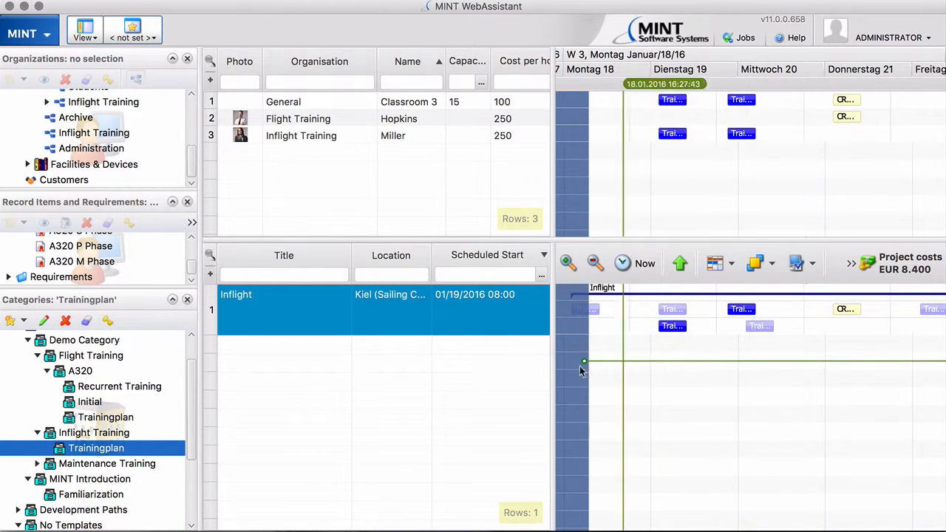
Add the A320 Trainingplan category to the selection to view the Pilot and Inflight projects together.
left_click(111, 419, "super")
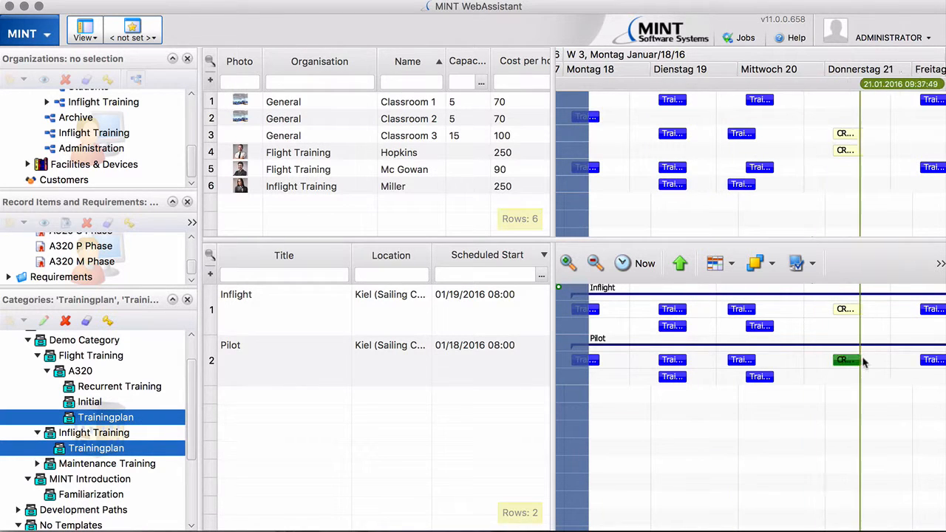